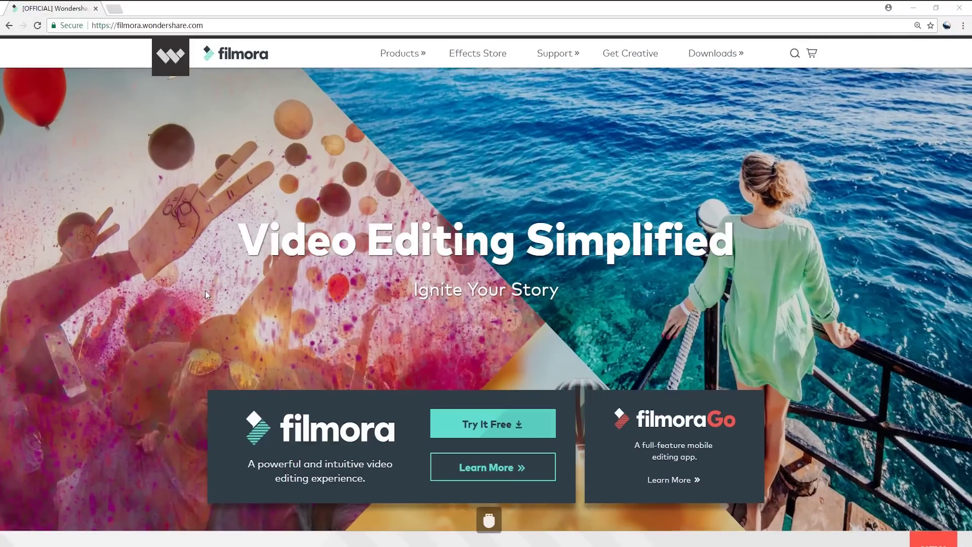
Step: Scroll the Filmora website down to the 'Filmora 8.5 is Here!' section
{"action": "scroll", "coordinate": [841, 191], "scroll_direction": "down", "scroll_amount": 6}
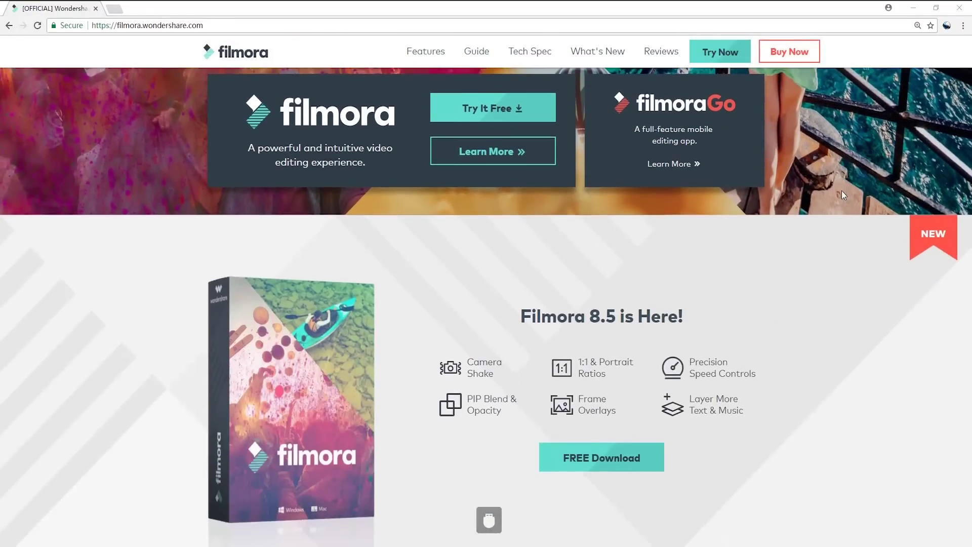
{"action": "scroll", "coordinate": [841, 190], "scroll_direction": "down", "scroll_amount": 3}
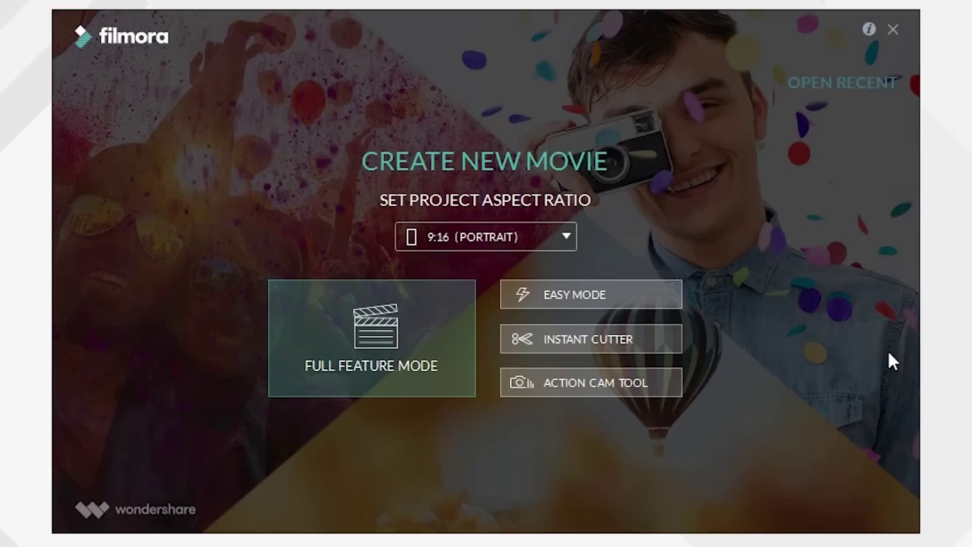
Step: Review the project aspect ratio list and keep 9:16 (Portrait) for the new movie
{"action": "left_click", "coordinate": [567, 235]}
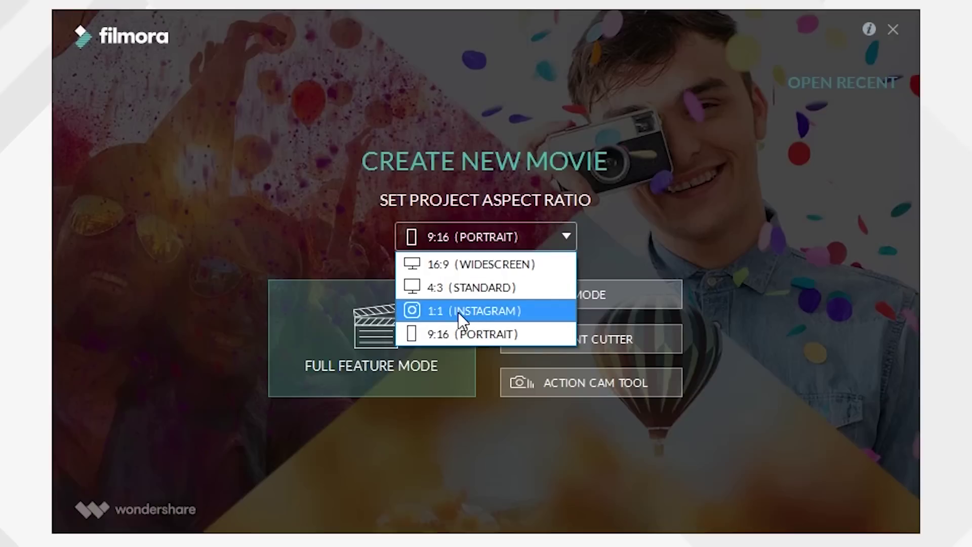
{"action": "left_click", "coordinate": [466, 332]}
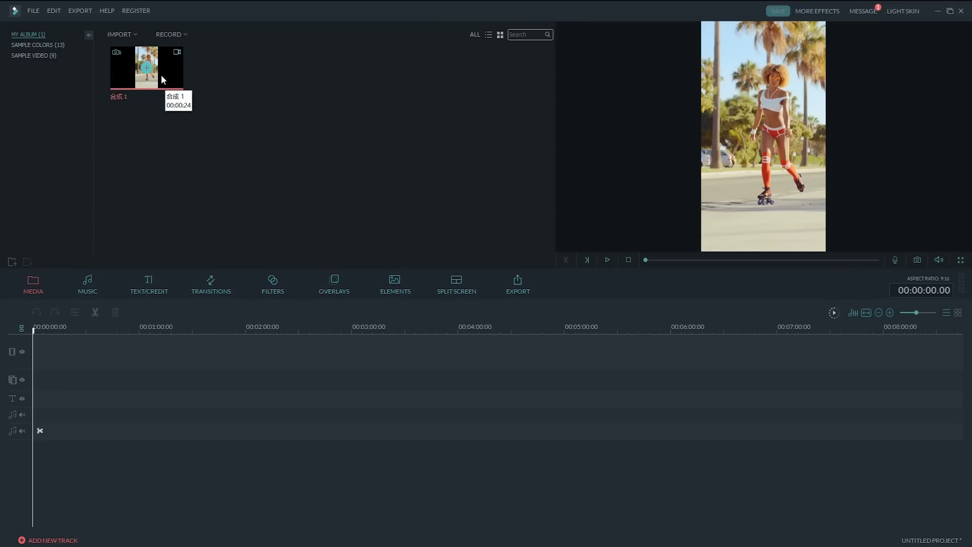
Step: Play the portrait skating clip from My Album in the preview window
{"action": "double_click", "coordinate": [161, 75]}
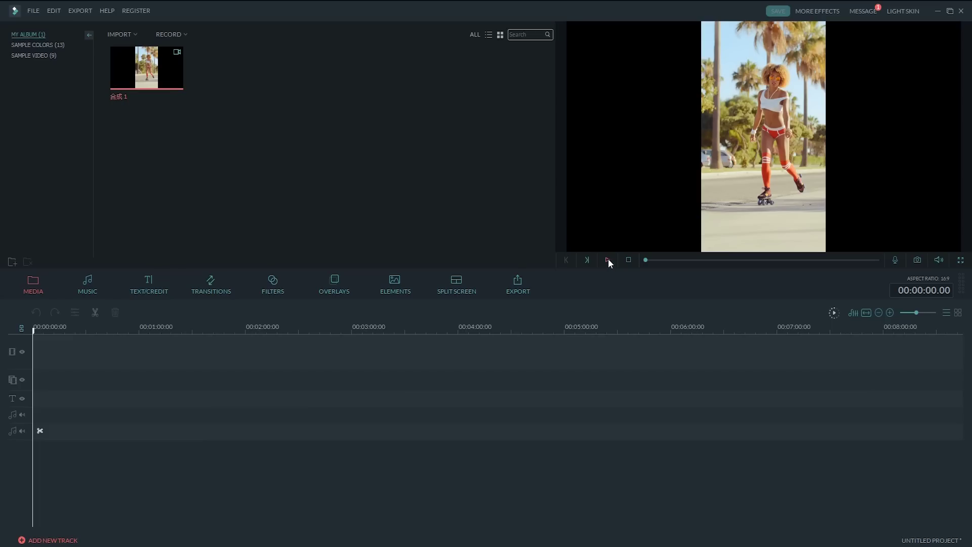
Step: Play the portrait skating clip in the 16:9 project's preview, showing black side bars
{"action": "left_click", "coordinate": [609, 259]}
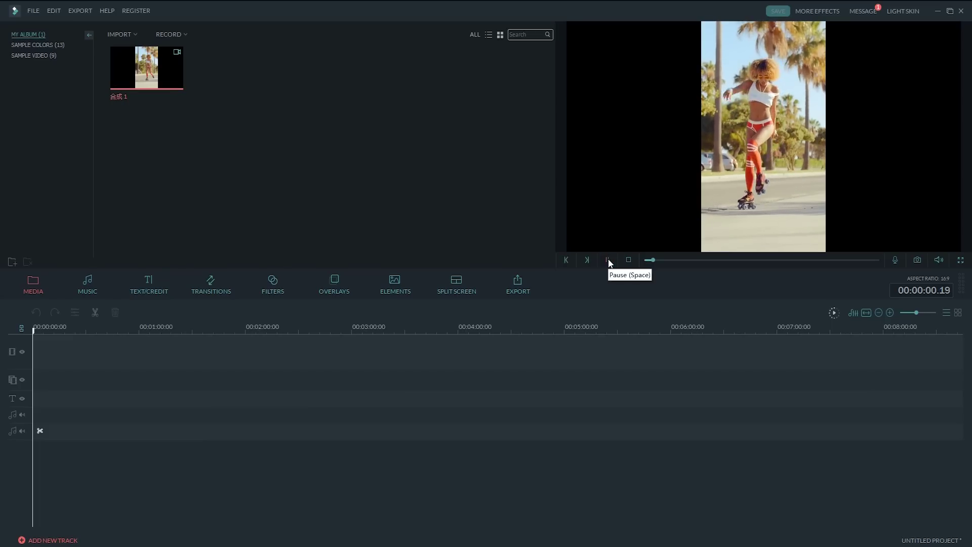
Step: Add the skating clip to the video track and list the Background Blur filters
{"action": "left_click", "coordinate": [609, 259]}
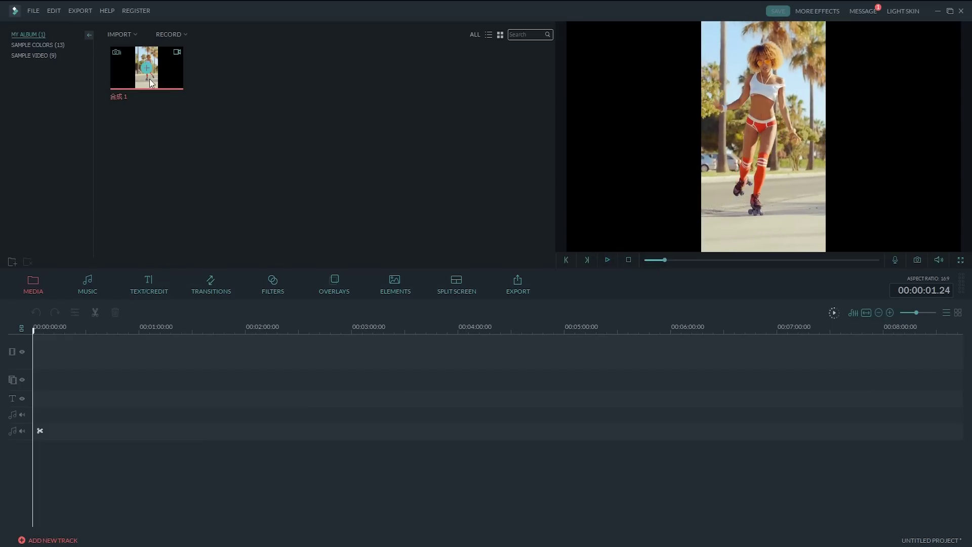
{"action": "left_click_drag", "start_coordinate": [112, 353], "coordinate": [112, 353]}
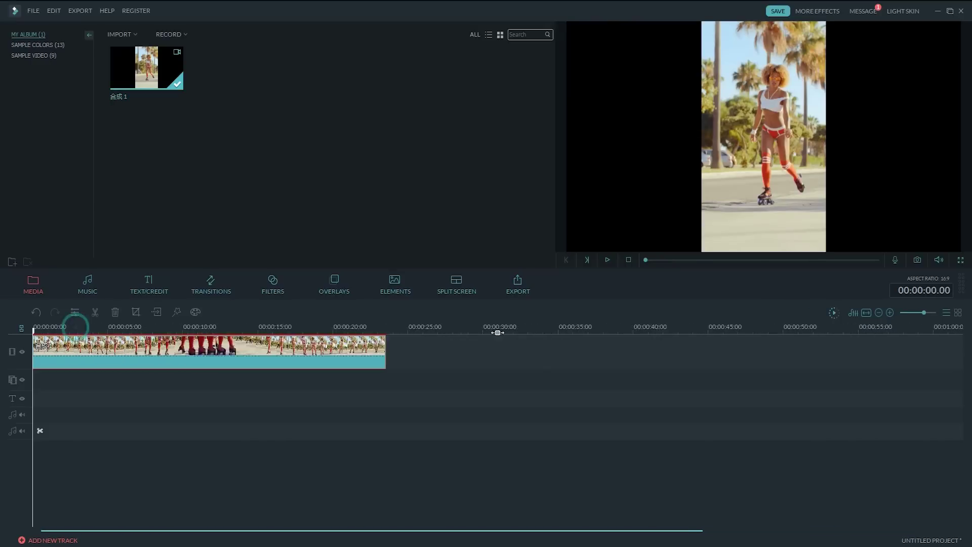
{"action": "left_click", "coordinate": [268, 287]}
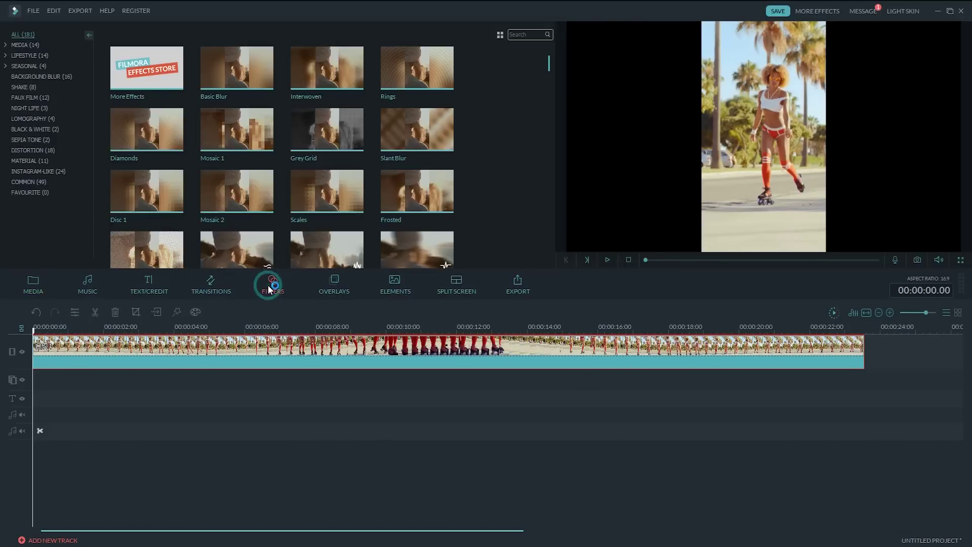
{"action": "left_click", "coordinate": [47, 77]}
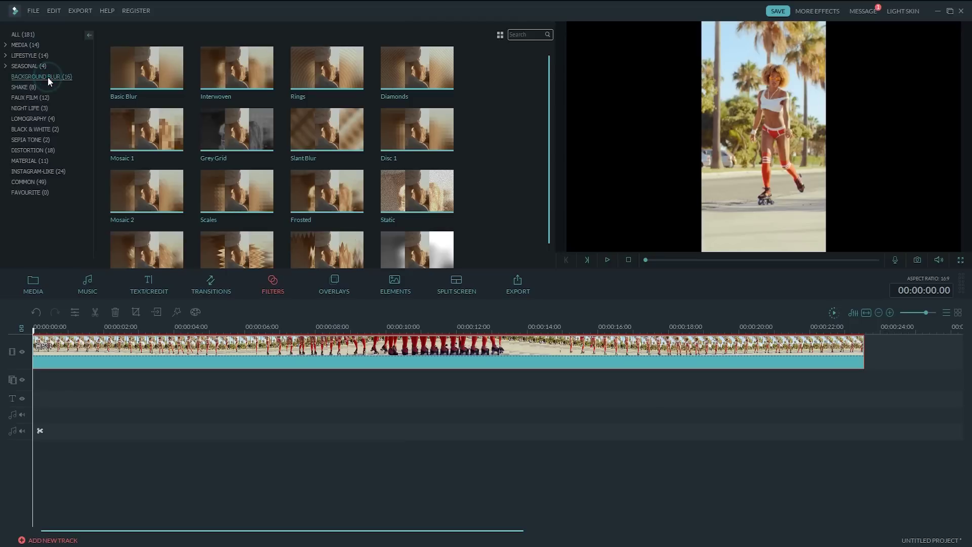
Step: Preview the Basic Blur, Interwoven, Slant Blur and Scales filters on the clip
{"action": "left_click", "coordinate": [158, 87]}
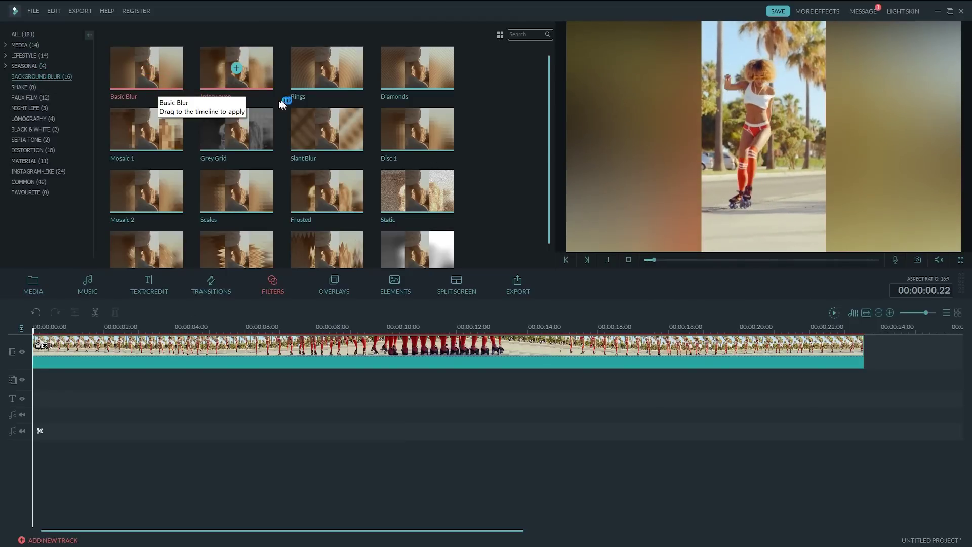
{"action": "left_click", "coordinate": [260, 81]}
{"action": "left_click", "coordinate": [314, 131]}
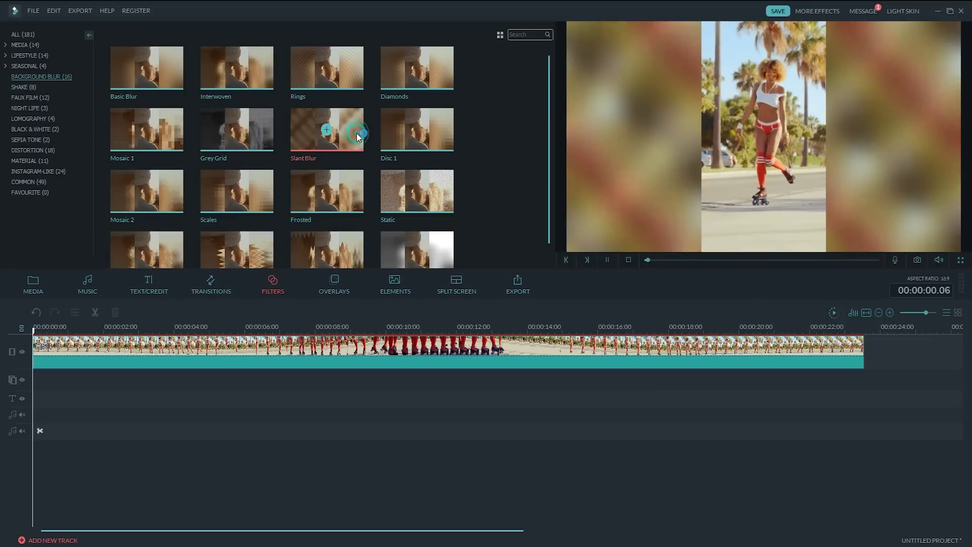
{"action": "left_click", "coordinate": [259, 208]}
{"action": "scroll", "coordinate": [259, 192], "scroll_direction": "down", "scroll_amount": 1}
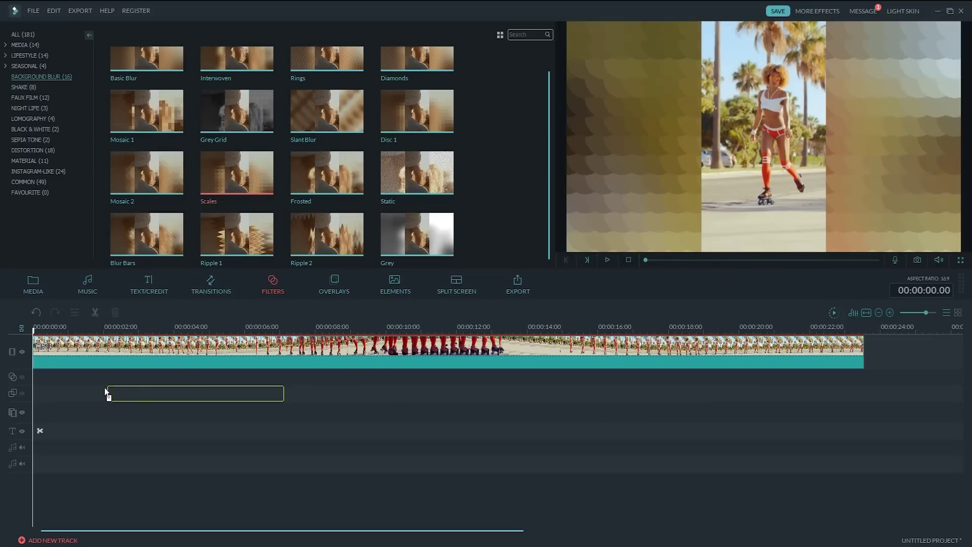
Step: Apply the Scales filter over the clip's opening seconds on the filter track
{"action": "left_click_drag", "start_coordinate": [106, 392], "coordinate": [32, 375]}
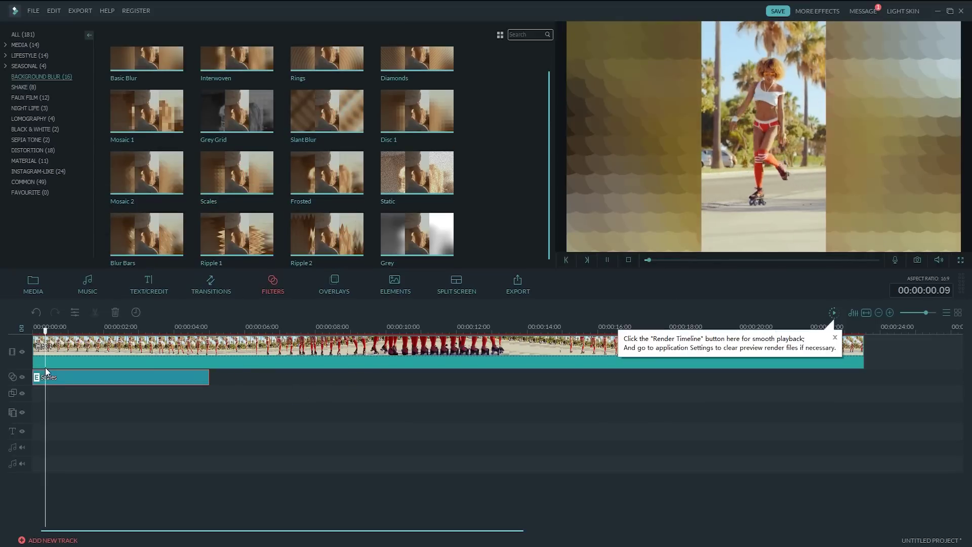
{"action": "left_click", "coordinate": [102, 386]}
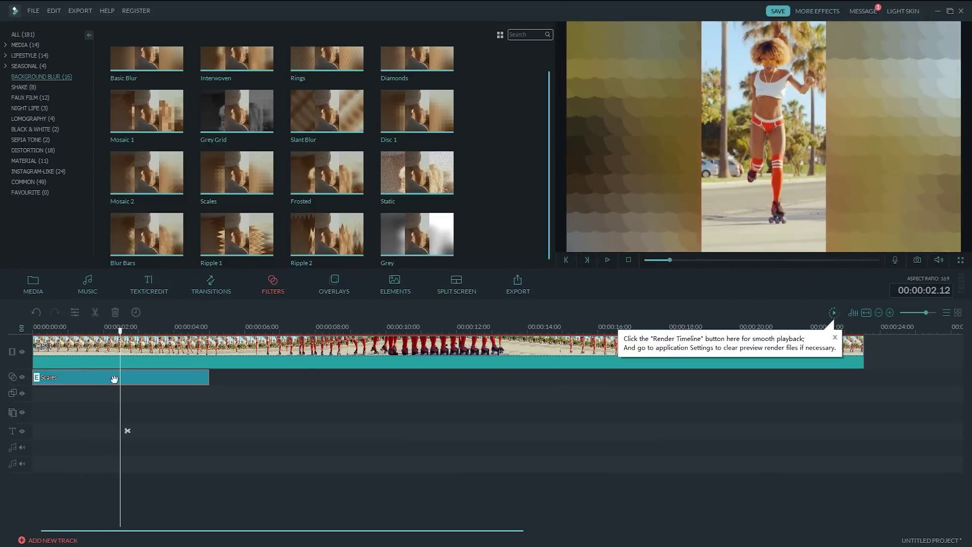
{"action": "double_click", "coordinate": [140, 374]}
Step: Give Scales Source Width 80, brighter BG Luminance and a yellow background, then scrub to check
{"action": "left_click_drag", "start_coordinate": [328, 98], "coordinate": [364, 100]}
{"action": "left_click_drag", "start_coordinate": [284, 129], "coordinate": [266, 145]}
{"action": "left_click", "coordinate": [240, 151]}
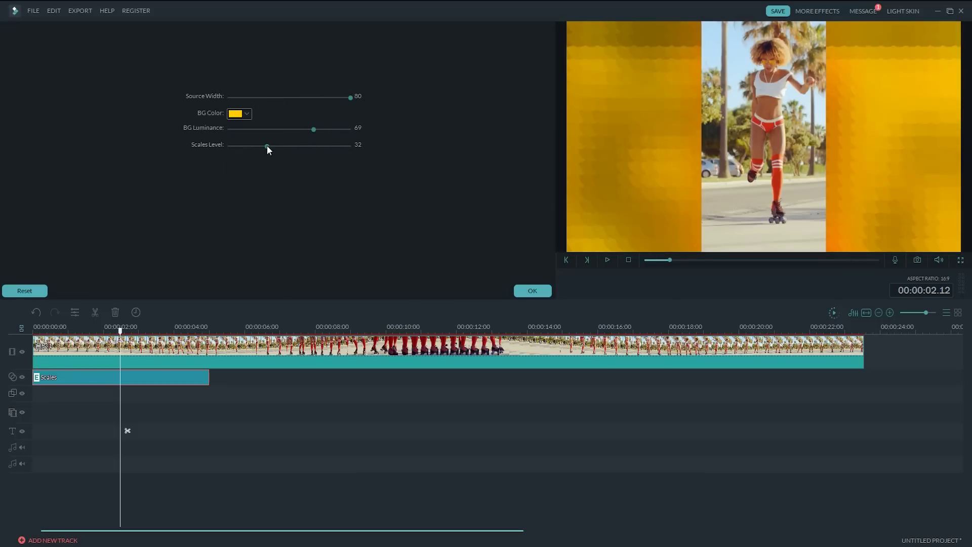
{"action": "left_click", "coordinate": [56, 327]}
{"action": "left_click_drag", "start_coordinate": [55, 326], "coordinate": [195, 327]}
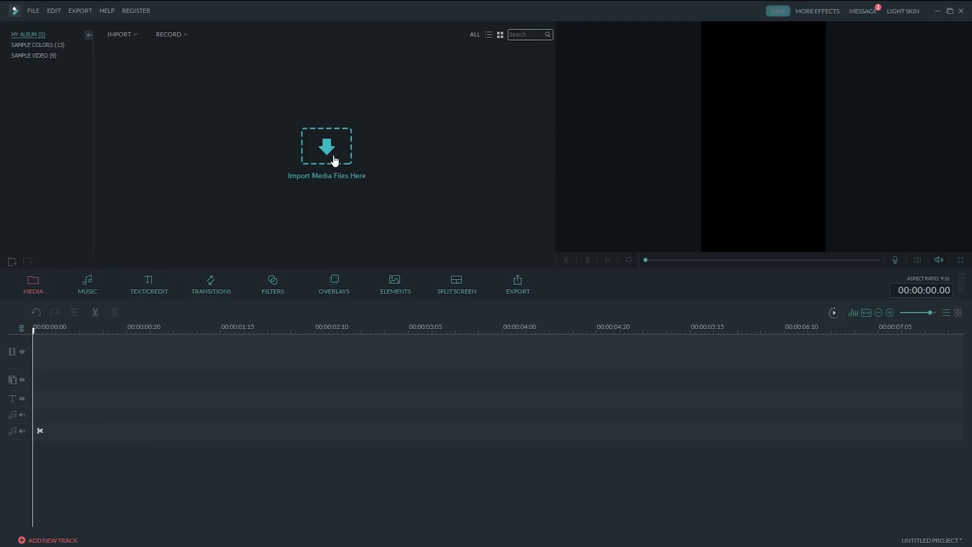
Step: Import the B100_Medium_876757 image and drag it onto the video track
{"action": "left_click", "coordinate": [333, 159]}
{"action": "double_click", "coordinate": [320, 127]}
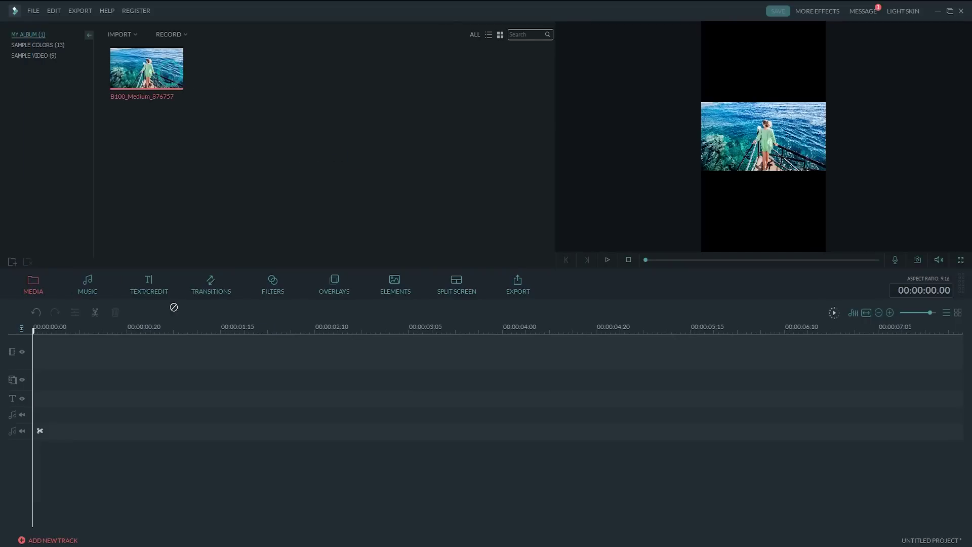
{"action": "left_click_drag", "start_coordinate": [174, 307], "coordinate": [150, 358]}
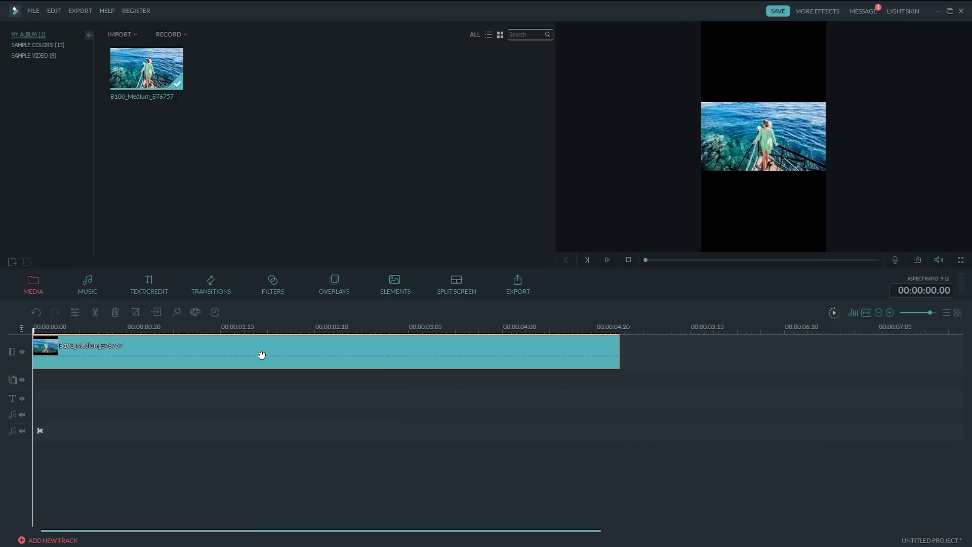
{"action": "right_click", "coordinate": [261, 353]}
Step: Set the image's Photo Placement to Crop to Fit so it fills the portrait frame
{"action": "mouse_move", "coordinate": [330, 452]}
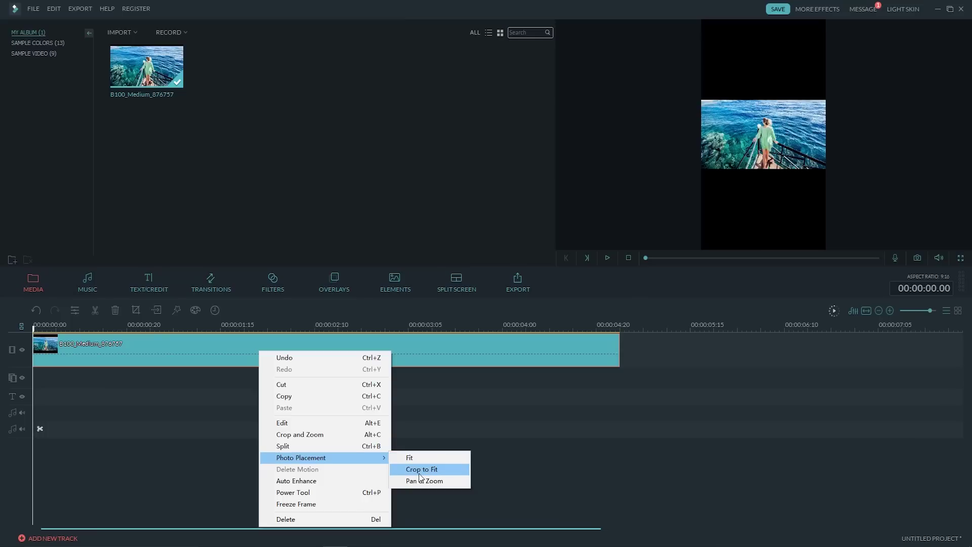
{"action": "left_click", "coordinate": [420, 471]}
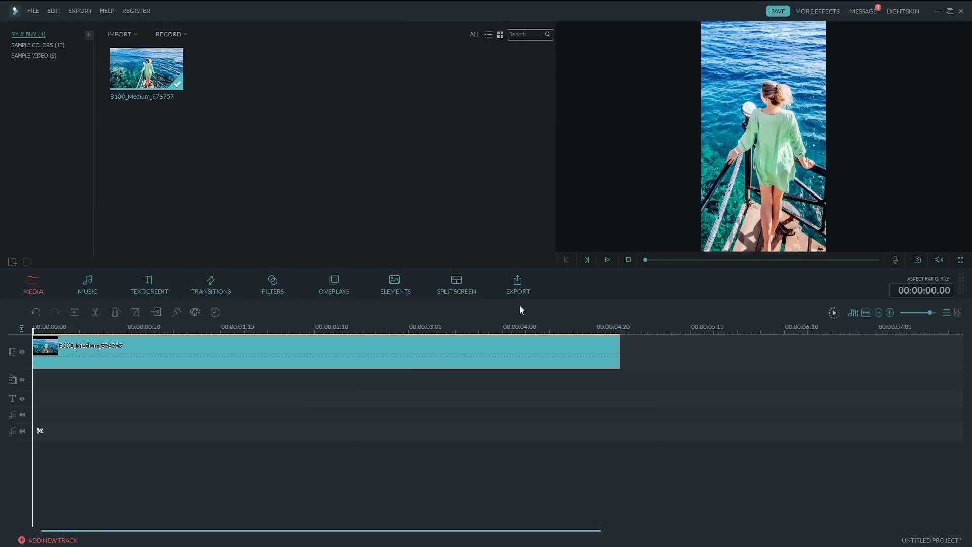
{"action": "left_click", "coordinate": [608, 260]}
Step: Switch the image's Photo Placement to Pan & Zoom and play it from the start
{"action": "right_click", "coordinate": [359, 352]}
{"action": "mouse_move", "coordinate": [400, 459]}
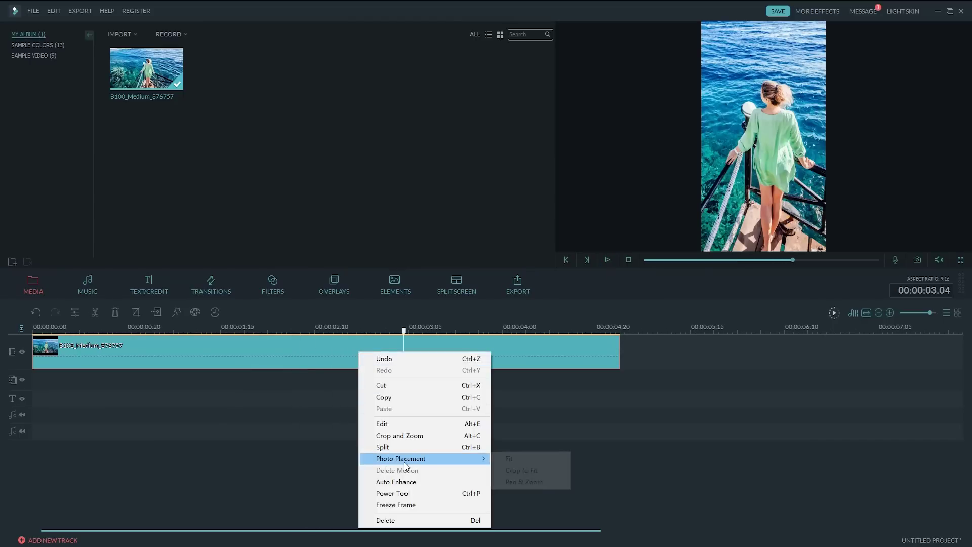
{"action": "left_click", "coordinate": [519, 483]}
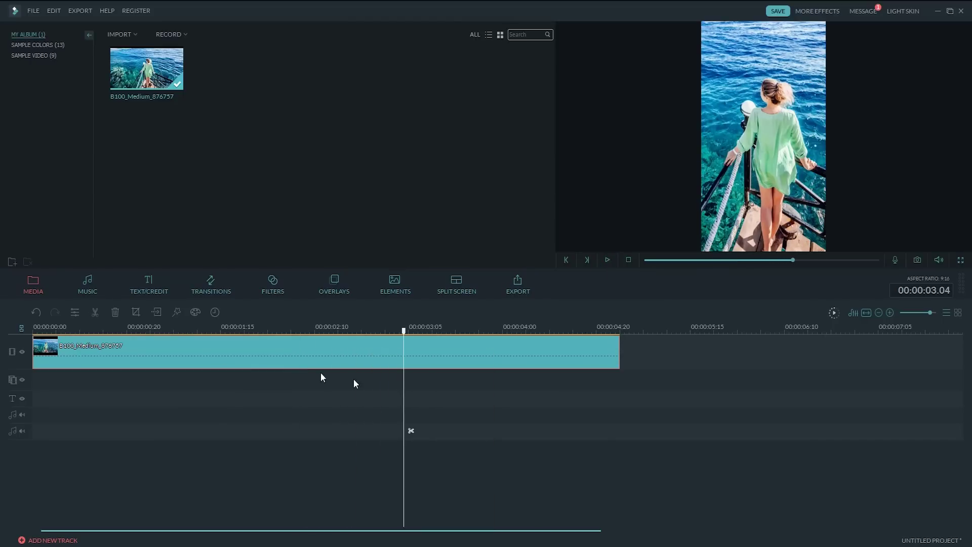
{"action": "left_click", "coordinate": [49, 329]}
{"action": "left_click", "coordinate": [608, 260]}
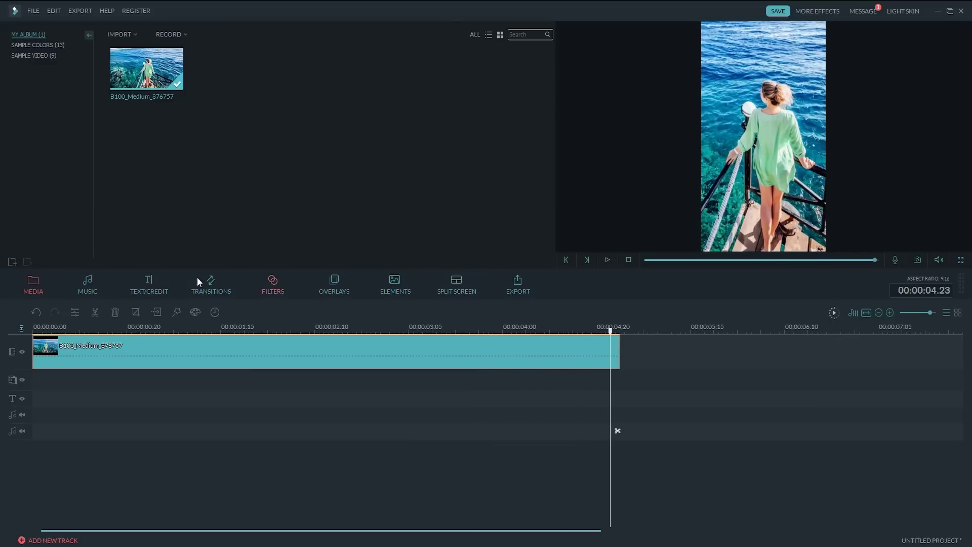
Step: Make Pan & Zoom the default Photo Placement in Filmora's settings
{"action": "left_click", "coordinate": [39, 14]}
{"action": "left_click", "coordinate": [71, 163]}
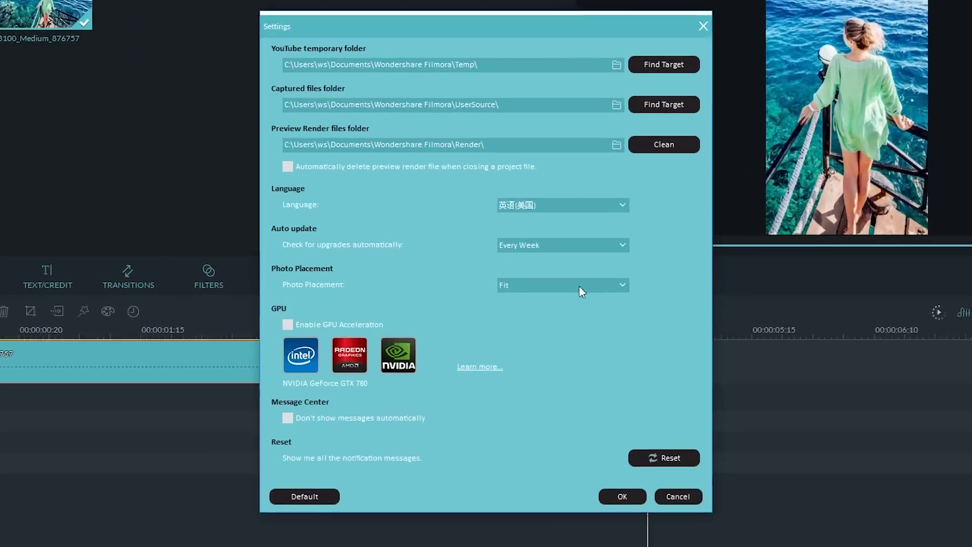
{"action": "left_click", "coordinate": [567, 291]}
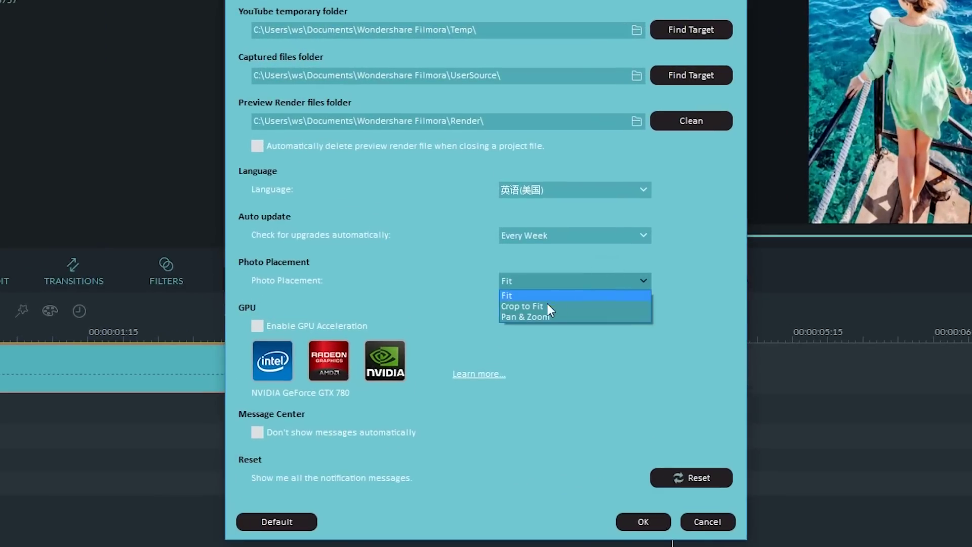
{"action": "left_click", "coordinate": [539, 317]}
{"action": "left_click", "coordinate": [643, 521]}
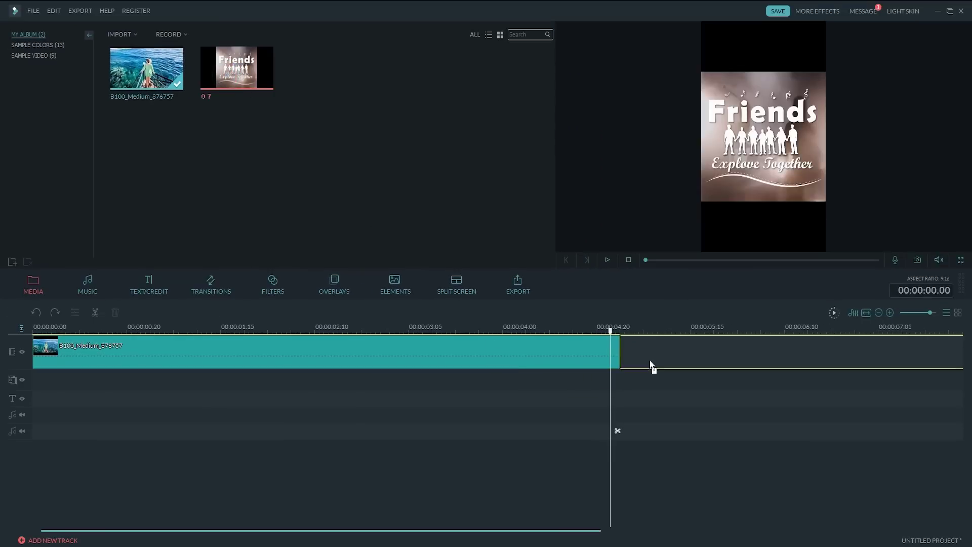
Step: Add another image clip to the track and briefly play it back
{"action": "left_click_drag", "start_coordinate": [648, 360], "coordinate": [642, 354]}
{"action": "key", "text": "space"}
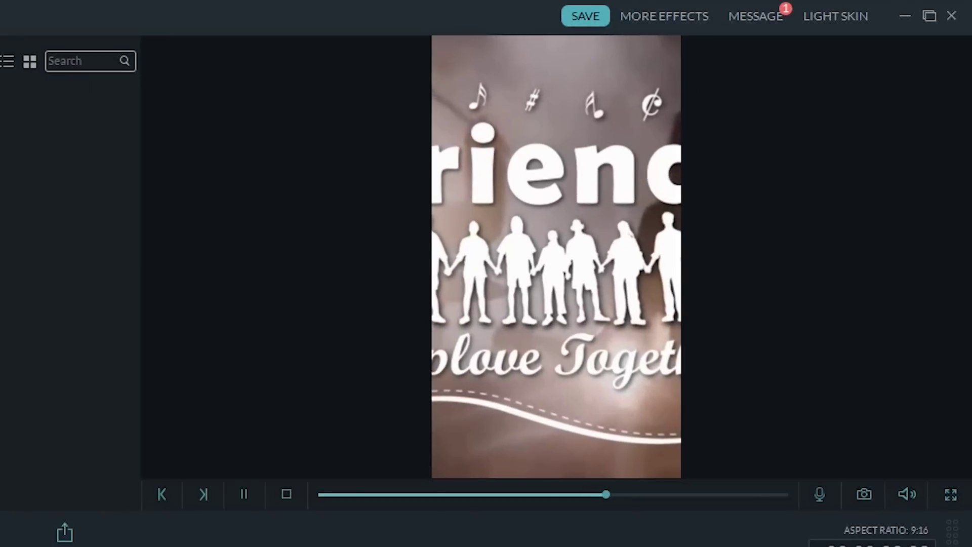
{"action": "key", "text": "space"}
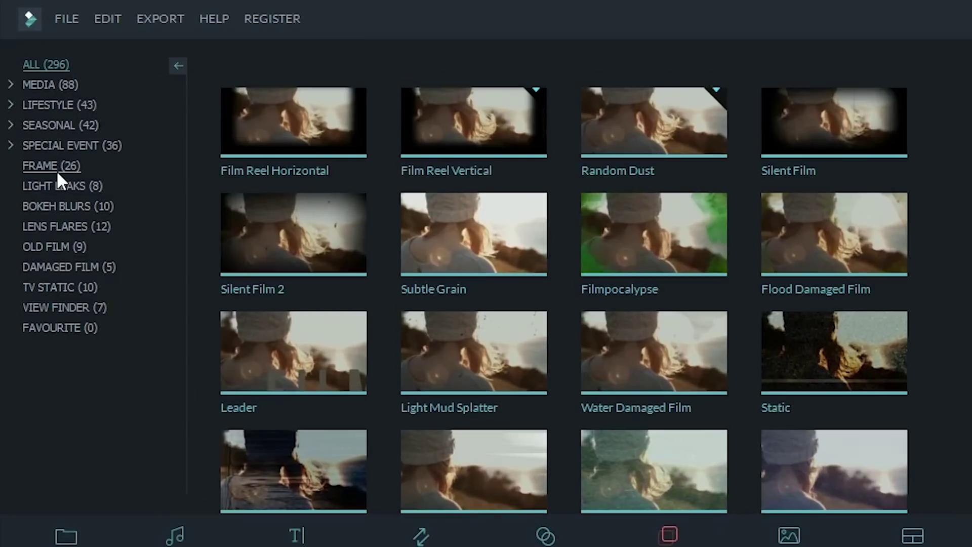
Step: Preview the Bokeh 3, Disco and Stars 2 frame overlays
{"action": "left_click", "coordinate": [57, 171]}
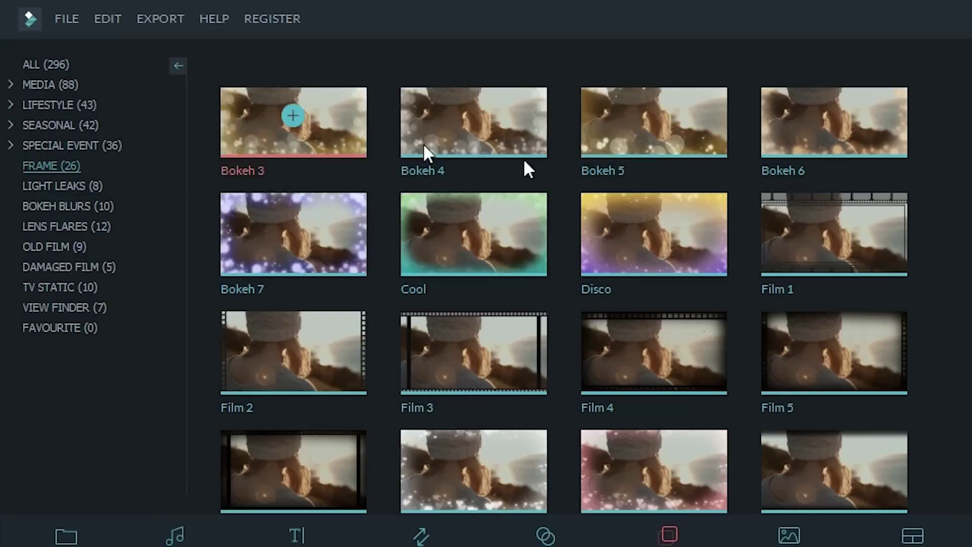
{"action": "left_click", "coordinate": [326, 139]}
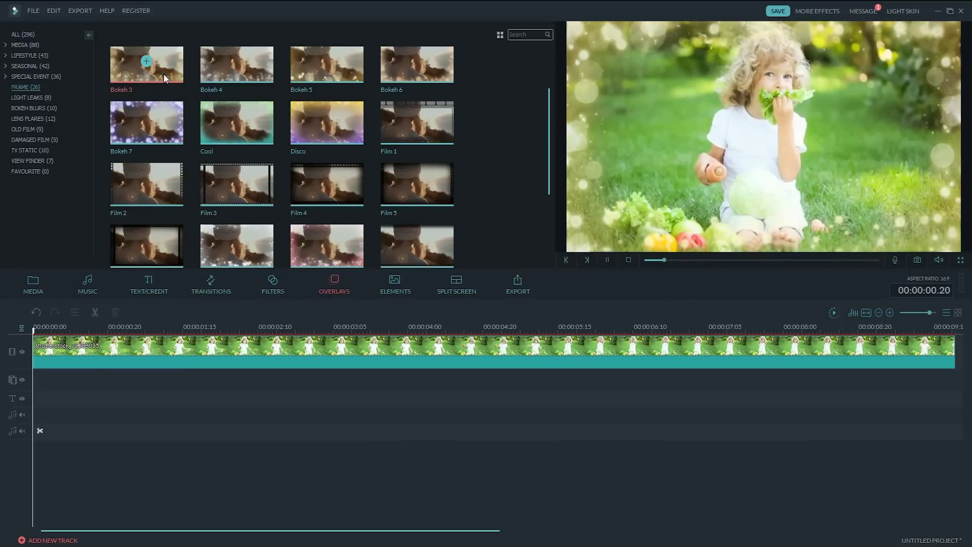
{"action": "left_click", "coordinate": [348, 132]}
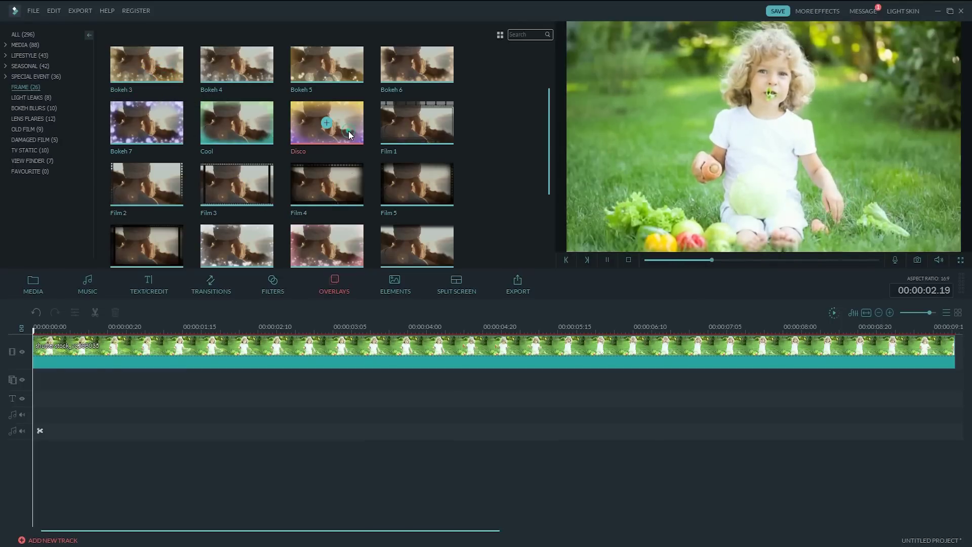
{"action": "scroll", "coordinate": [354, 162], "scroll_direction": "down", "scroll_amount": 2}
{"action": "left_click", "coordinate": [348, 192]}
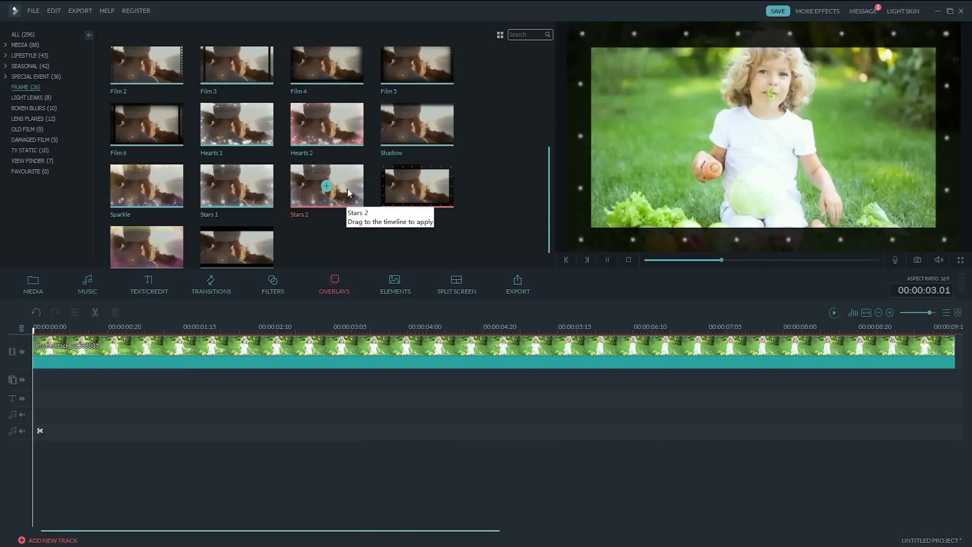
Step: Place Stars 2 at the video's start, play it, lower its Alpha opacity, then delete it
{"action": "left_click_drag", "start_coordinate": [350, 181], "coordinate": [34, 378]}
{"action": "key", "text": "space"}
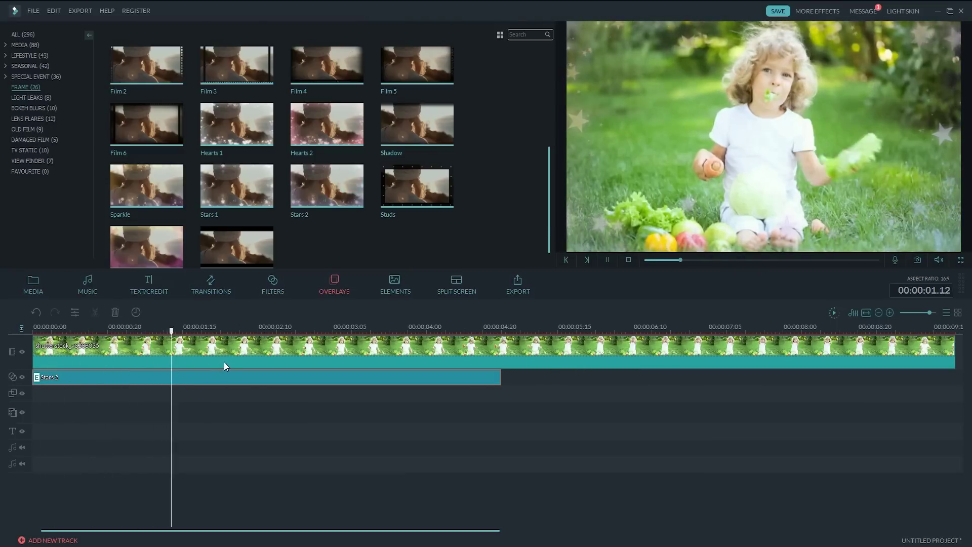
{"action": "key", "text": "space"}
{"action": "double_click", "coordinate": [230, 377]}
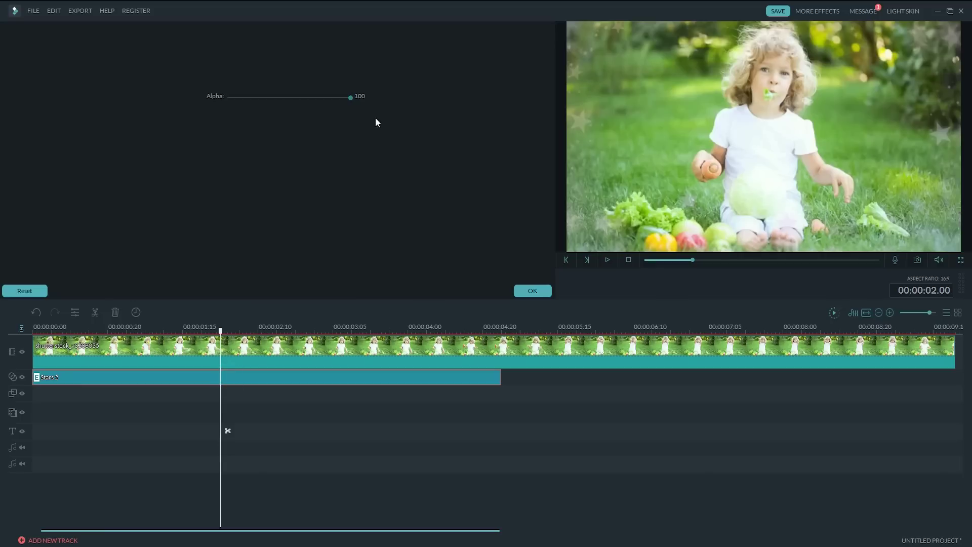
{"action": "left_click_drag", "start_coordinate": [351, 99], "coordinate": [371, 101]}
{"action": "key", "text": "Delete"}
Step: Place the Cinema 21:9 overlay at the start of the overlay track and toggle the track's visibility
{"action": "left_click_drag", "start_coordinate": [251, 246], "coordinate": [225, 325]}
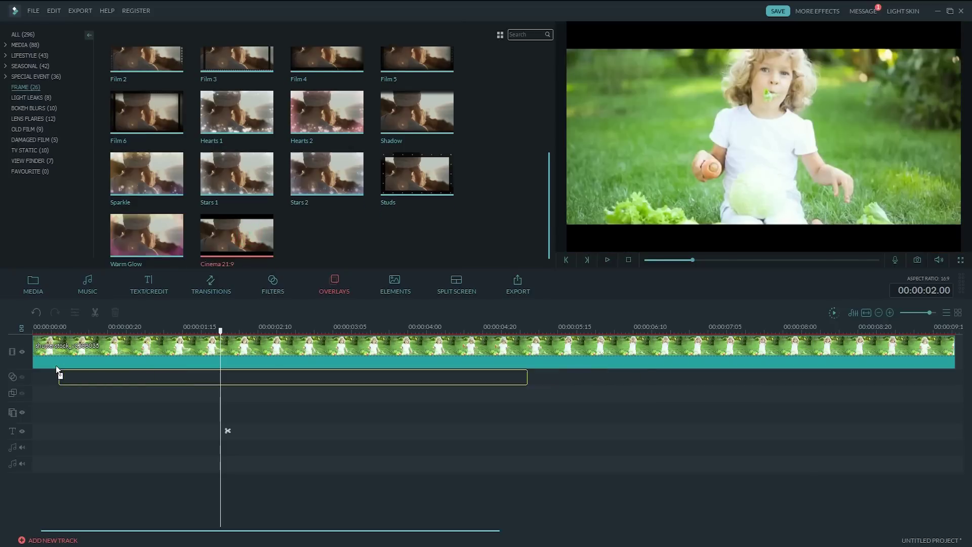
{"action": "left_click_drag", "start_coordinate": [56, 366], "coordinate": [33, 367]}
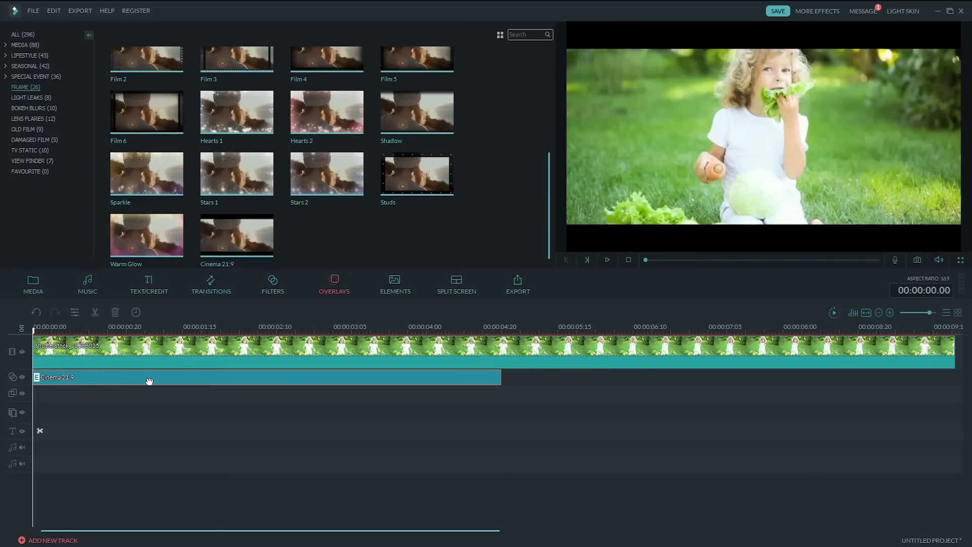
{"action": "left_click", "coordinate": [21, 377]}
{"action": "left_click", "coordinate": [22, 377]}
{"action": "left_click", "coordinate": [21, 377]}
{"action": "left_click", "coordinate": [21, 377]}
Step: Set the Cinema 21:9 overlay's border height to -88 and opacity to 93
{"action": "left_click", "coordinate": [152, 377]}
{"action": "double_click", "coordinate": [151, 377]}
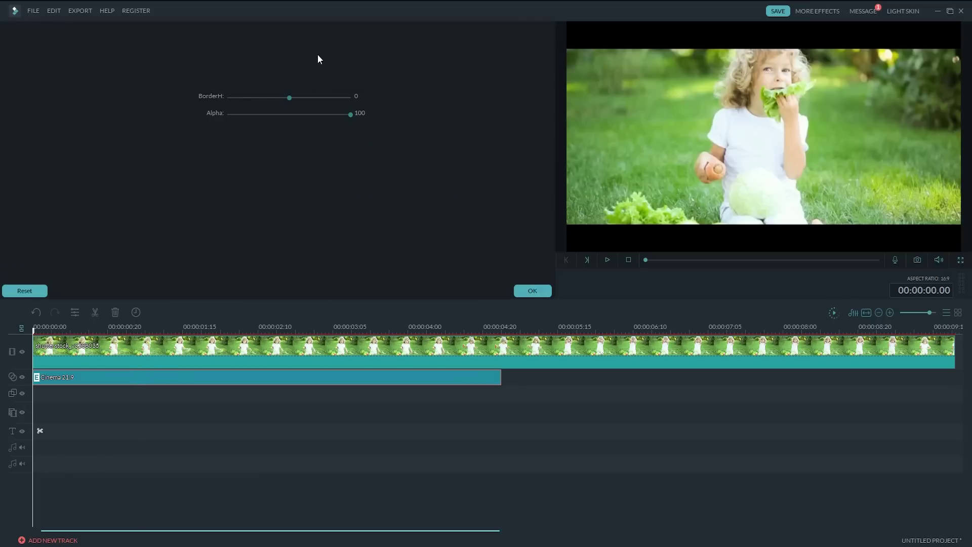
{"action": "mouse_move", "coordinate": [290, 97]}
{"action": "left_mouse_down"}
{"action": "mouse_move", "coordinate": [224, 97]}
{"action": "mouse_move", "coordinate": [326, 98]}
{"action": "mouse_move", "coordinate": [280, 99]}
{"action": "mouse_move", "coordinate": [290, 99]}
{"action": "left_mouse_up"}
{"action": "left_click_drag", "start_coordinate": [351, 114], "coordinate": [369, 120]}
Step: Apply the letterbox settings, play and step through the result, then preview the Film 3 frame overlay
{"action": "left_click", "coordinate": [533, 292]}
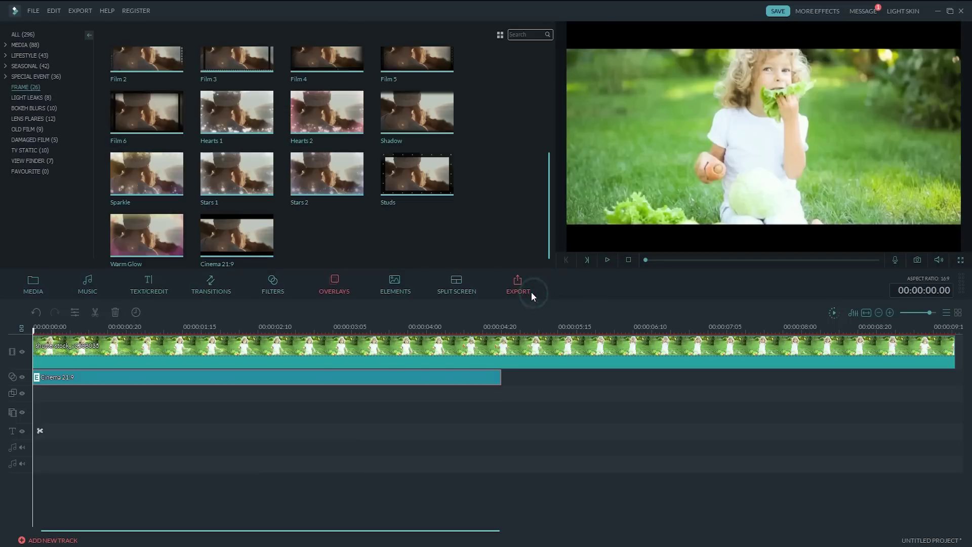
{"action": "key", "text": "space"}
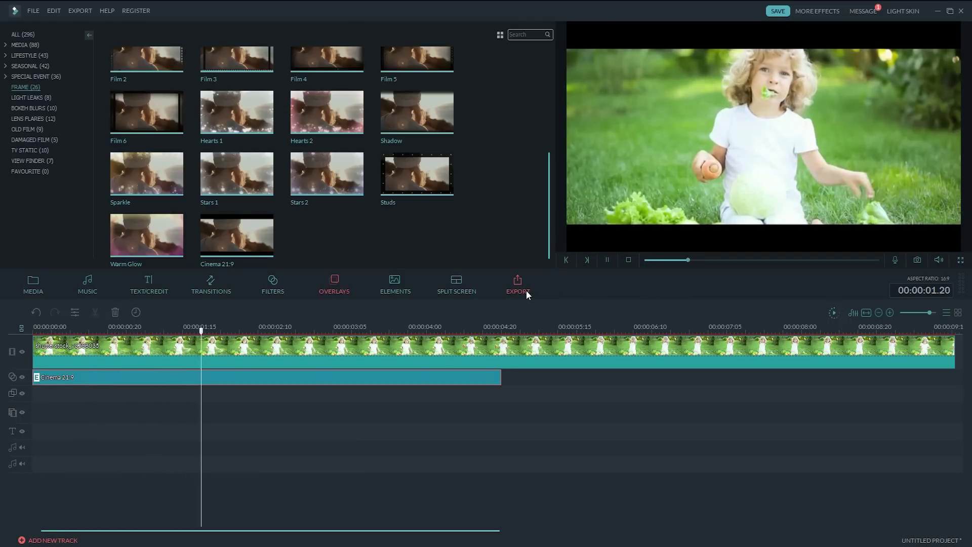
{"action": "key", "text": "space"}
{"action": "key", "text": "Right"}
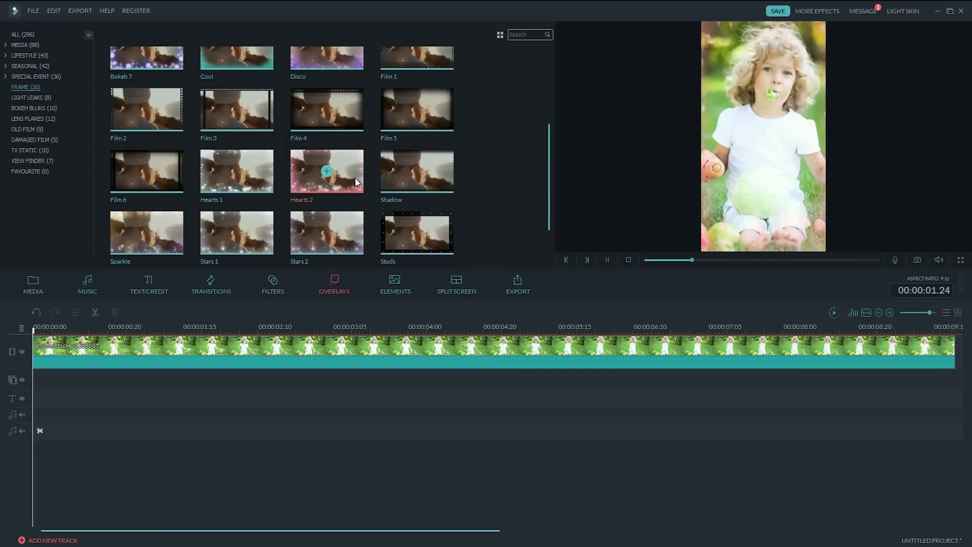
{"action": "left_click", "coordinate": [257, 126]}
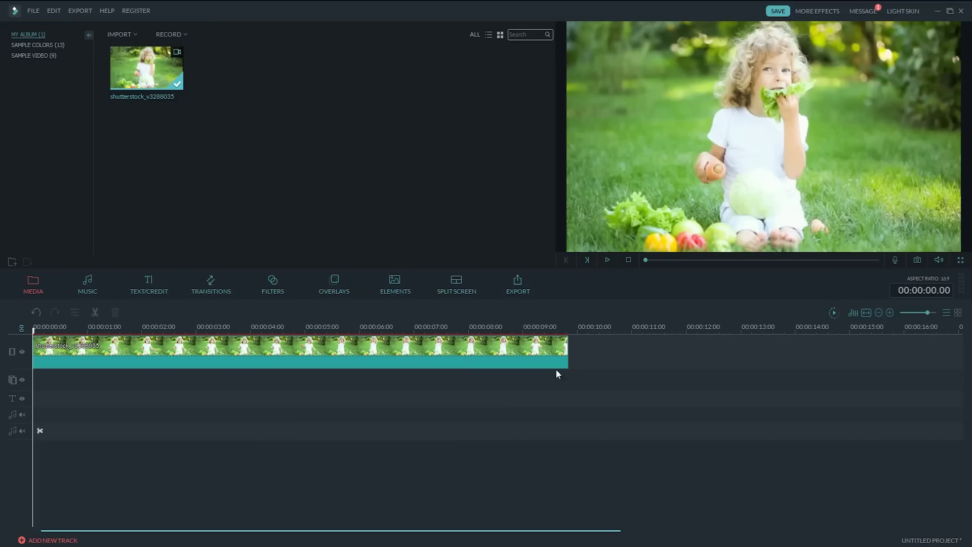
Step: Speed the grassy-field clip up to about 4.824 with the Speed slider and preview it
{"action": "double_click", "coordinate": [334, 353]}
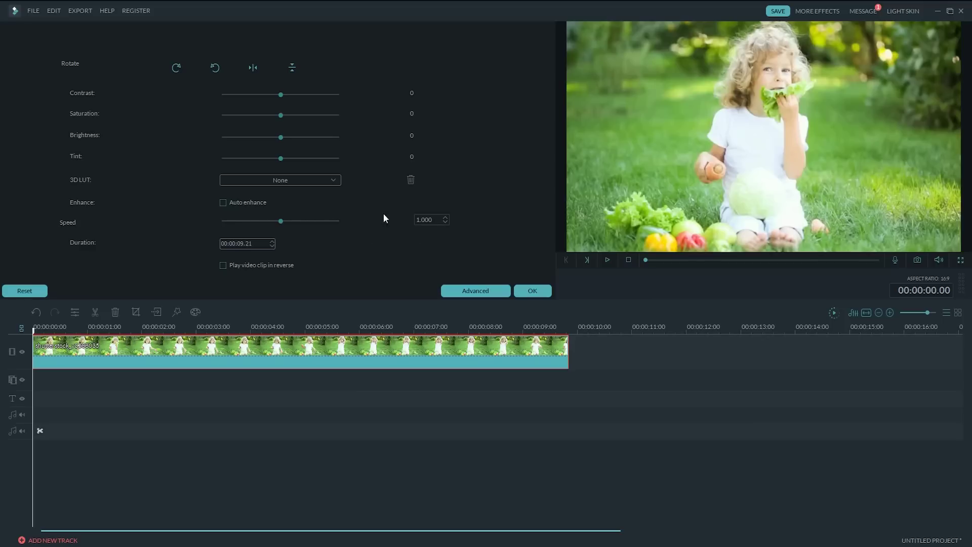
{"action": "left_click_drag", "start_coordinate": [280, 223], "coordinate": [227, 207]}
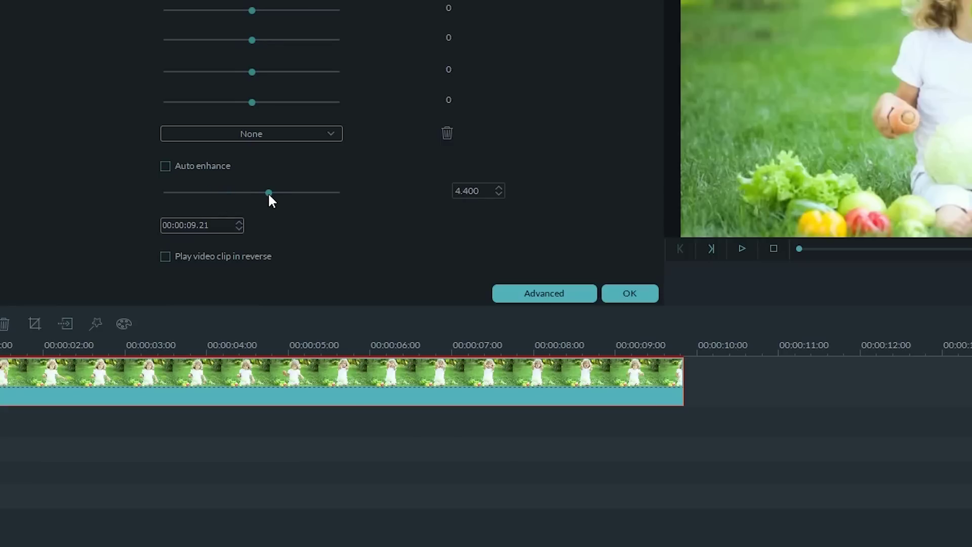
{"action": "left_click_drag", "start_coordinate": [269, 193], "coordinate": [270, 197]}
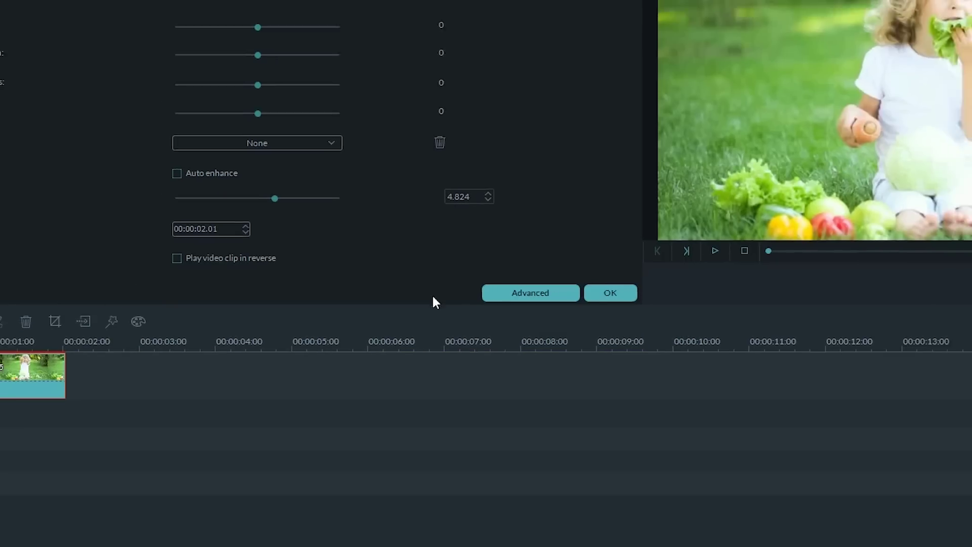
{"action": "left_click", "coordinate": [606, 259]}
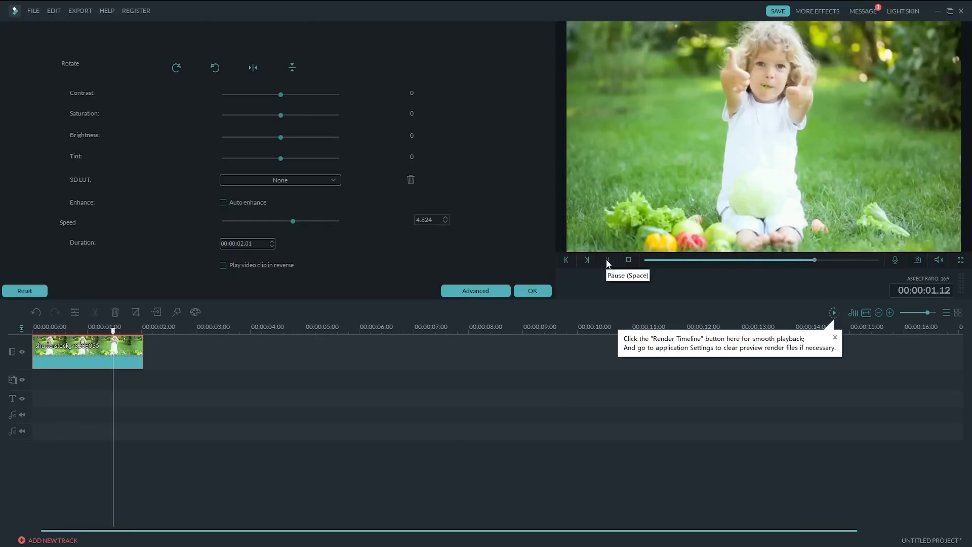
{"action": "left_click", "coordinate": [607, 260]}
Step: Change the clip speed to 3.333 and play the retimed clip from the start
{"action": "double_click", "coordinate": [430, 221]}
{"action": "type", "text": "3.3"}
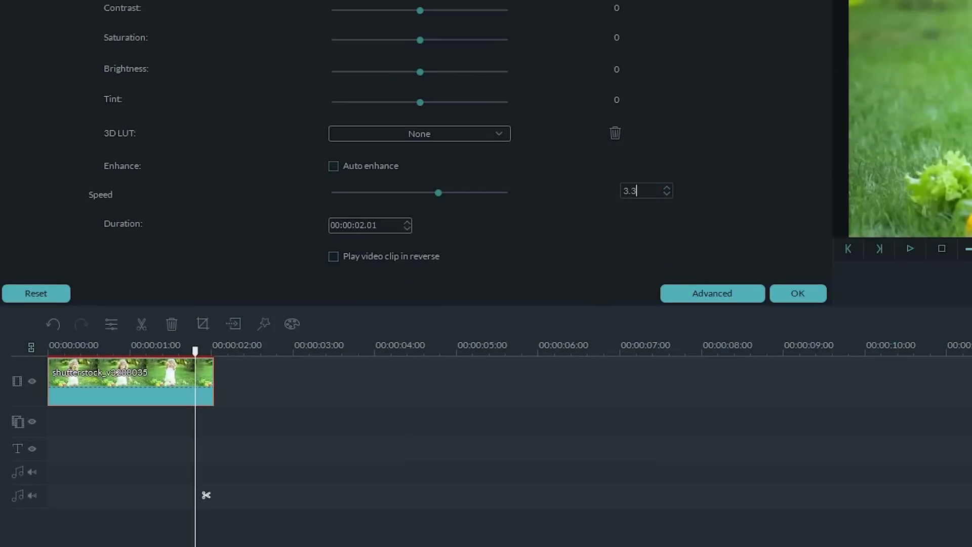
{"action": "type", "text": "33"}
{"action": "key", "text": "Return"}
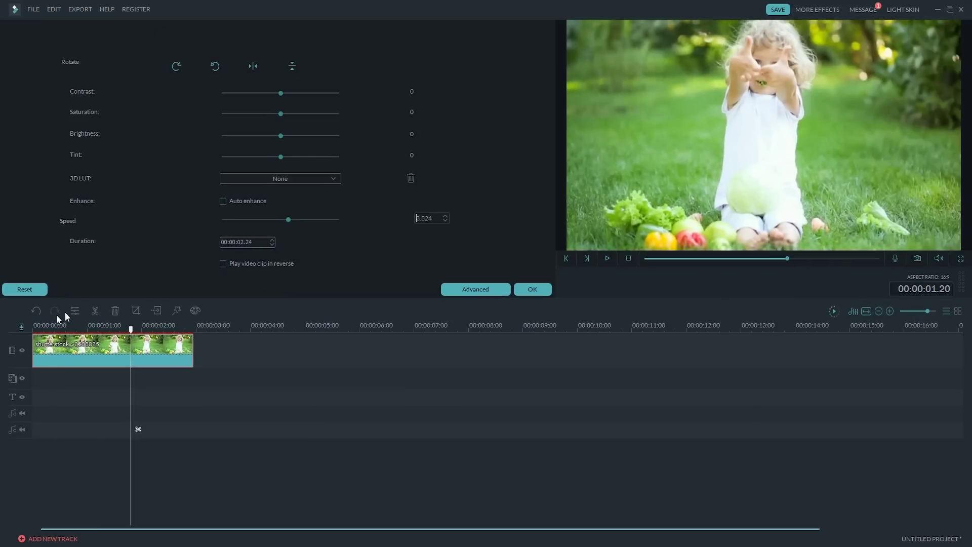
{"action": "left_click", "coordinate": [34, 326]}
{"action": "key", "text": "space"}
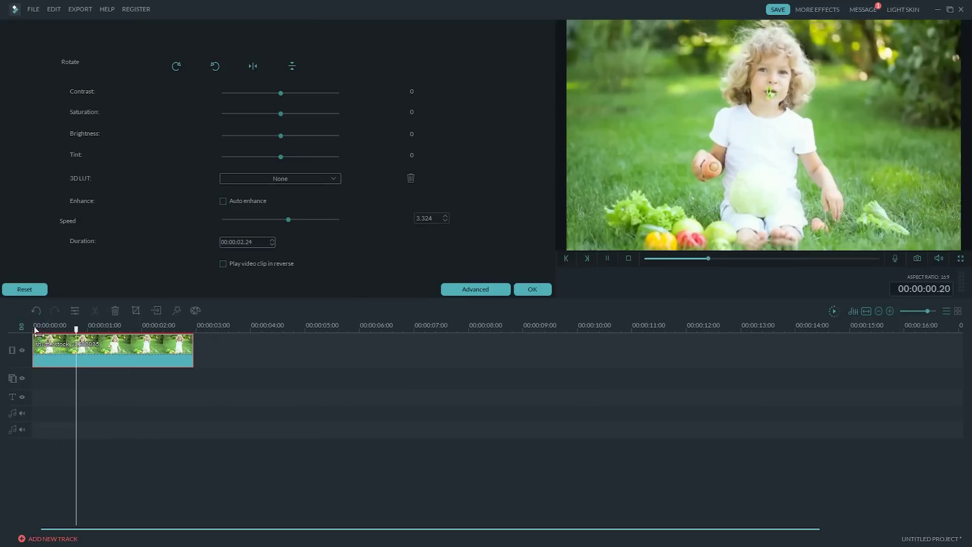
{"action": "key", "text": "space"}
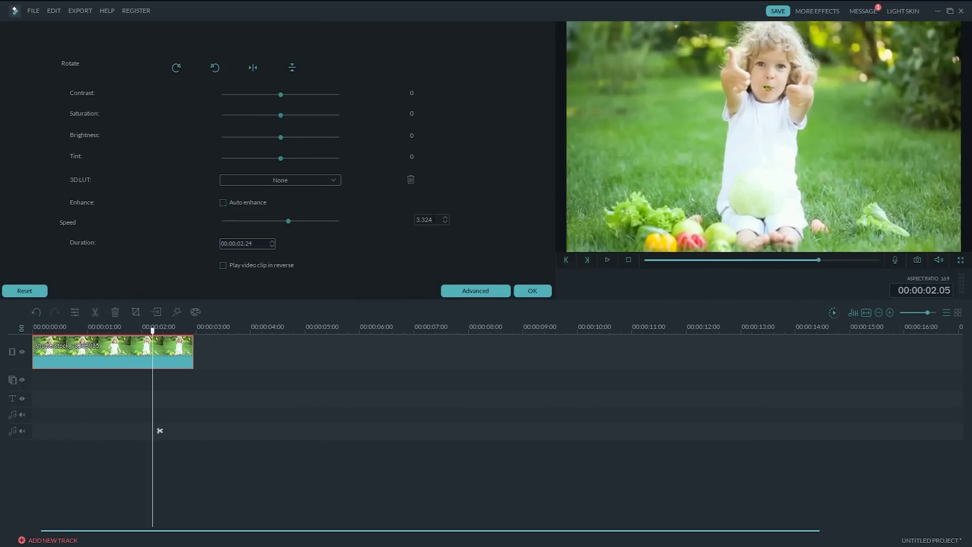
Step: Slow the clip to 0.555 speed, then set its duration to 00:00:10.00
{"action": "type", "text": "0.5555"}
{"action": "key", "text": "Return"}
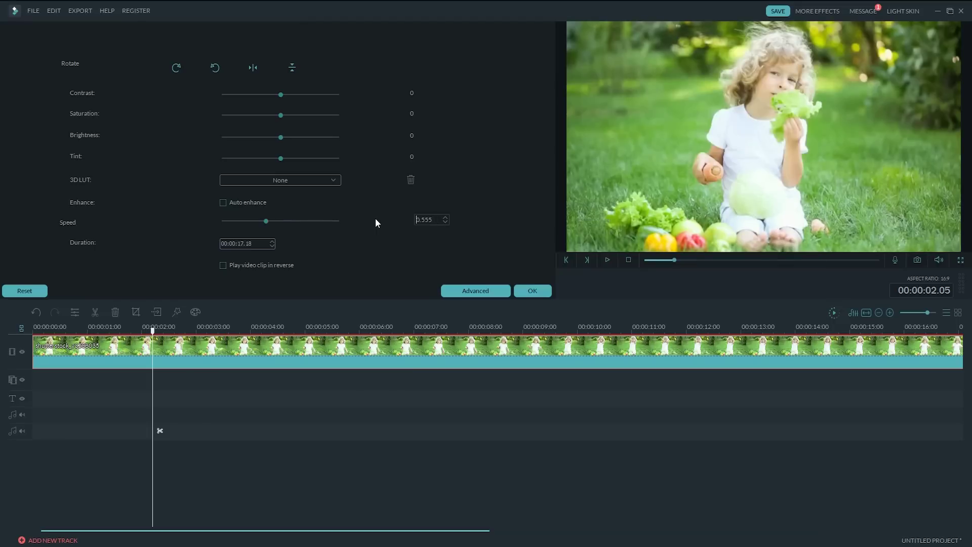
{"action": "left_click_drag", "start_coordinate": [153, 330], "coordinate": [333, 330]}
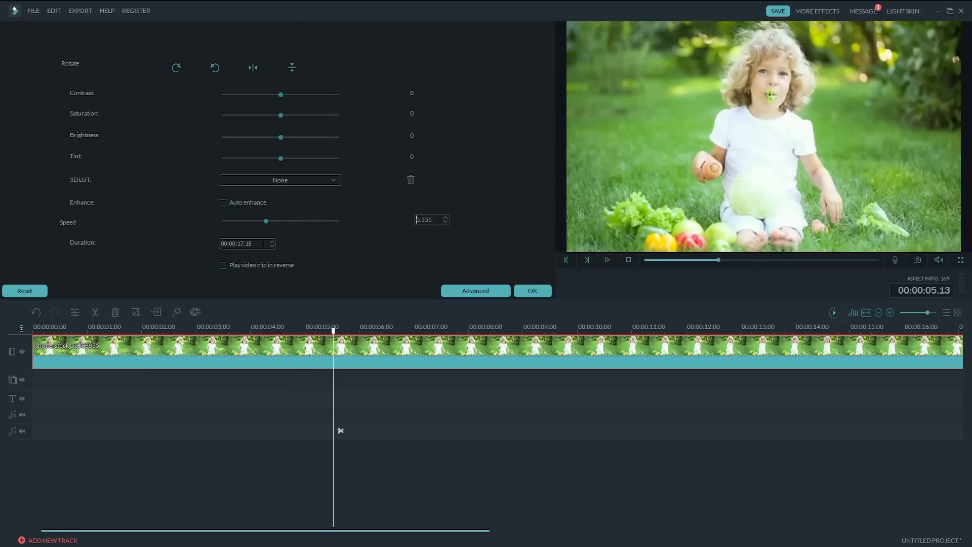
{"action": "left_click", "coordinate": [243, 244]}
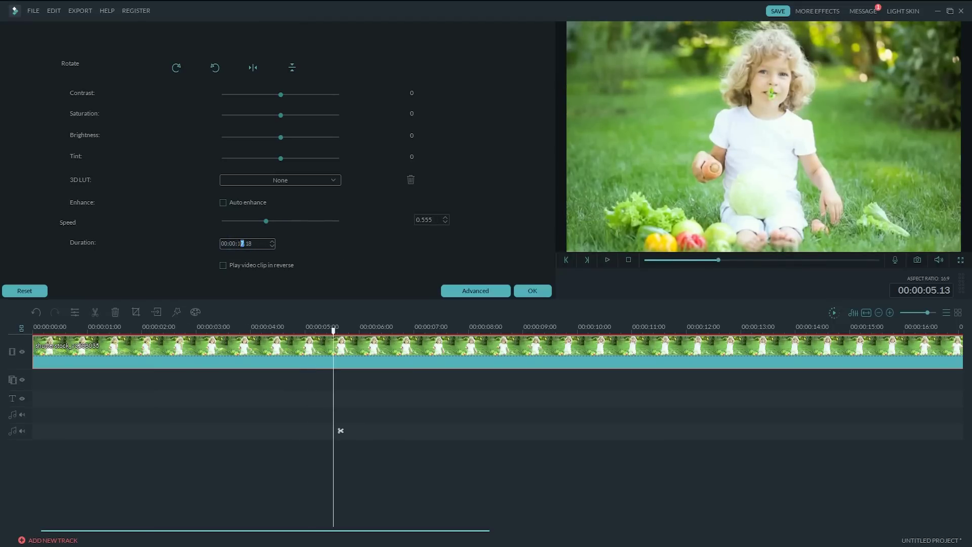
{"action": "type", "text": "10."}
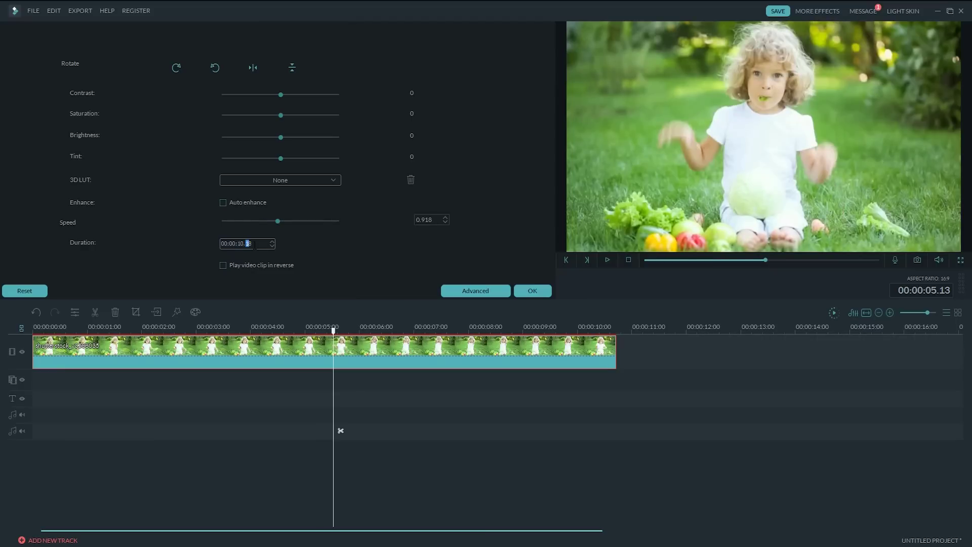
{"action": "type", "text": "00"}
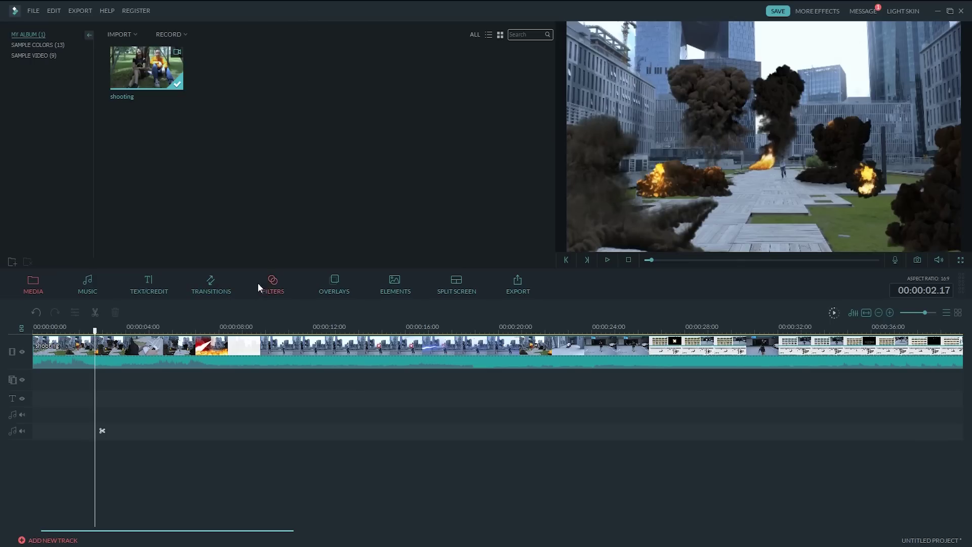
Step: Add the Mild shake filter from Filters > Shake to the start of the explosion video
{"action": "left_click", "coordinate": [260, 286]}
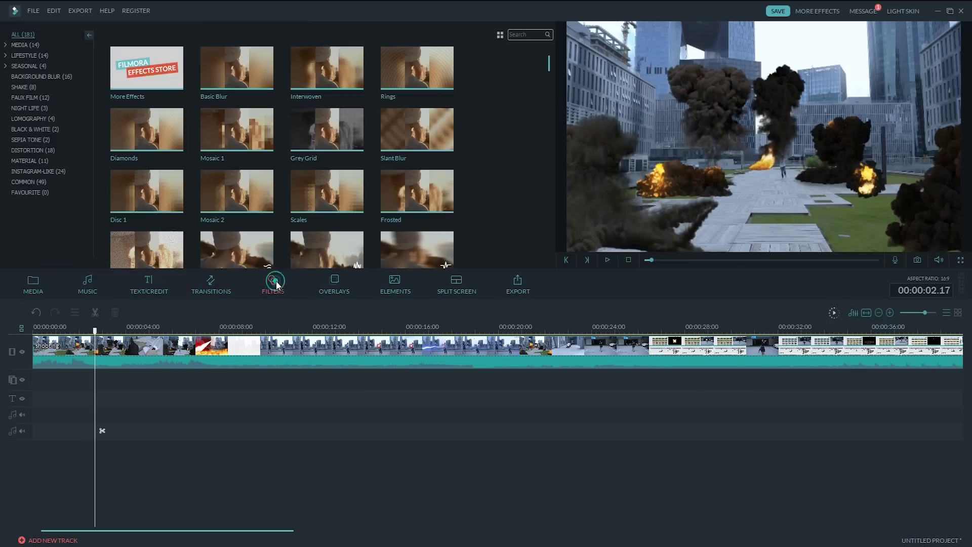
{"action": "left_click", "coordinate": [32, 87]}
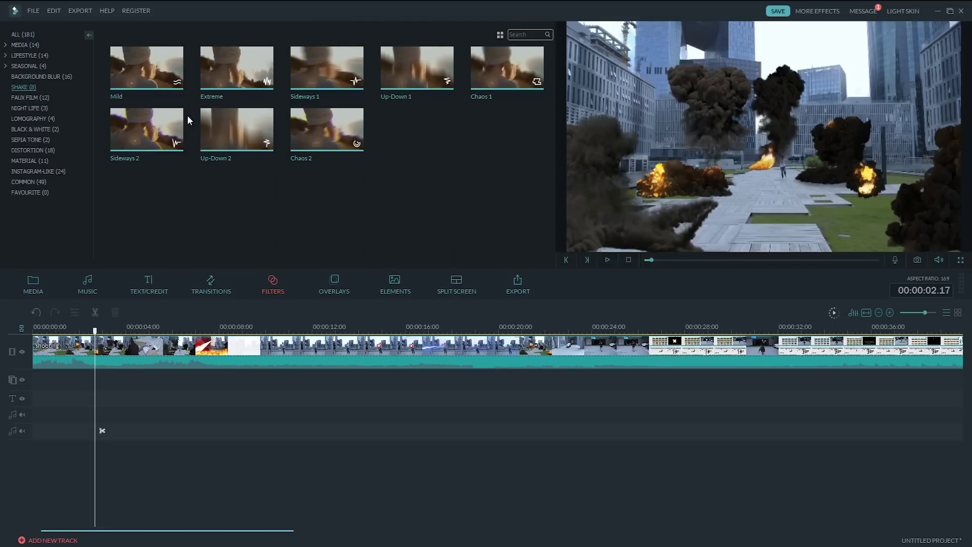
{"action": "left_click_drag", "start_coordinate": [147, 71], "coordinate": [33, 375]}
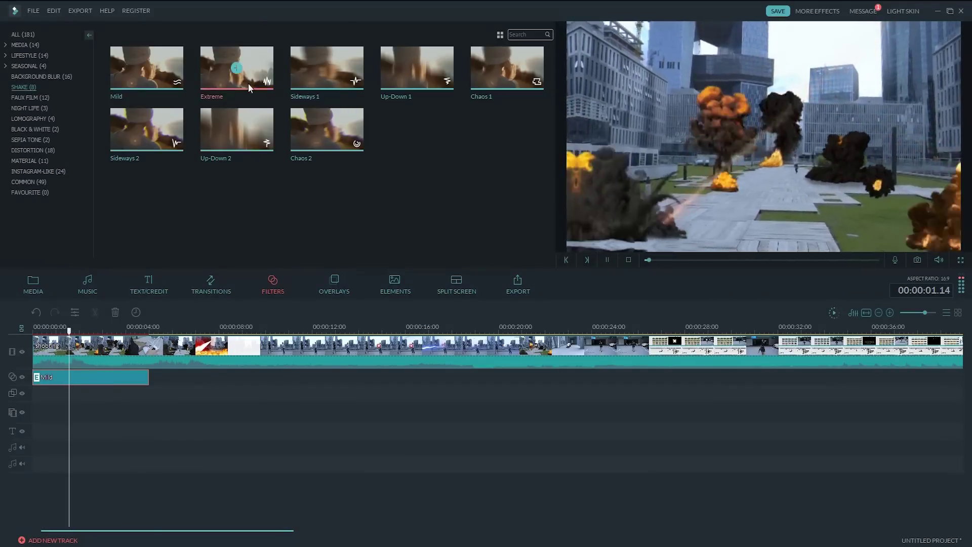
Step: Replace the Mild shake filter with Extreme, then with Up-Down 1
{"action": "left_click", "coordinate": [46, 381]}
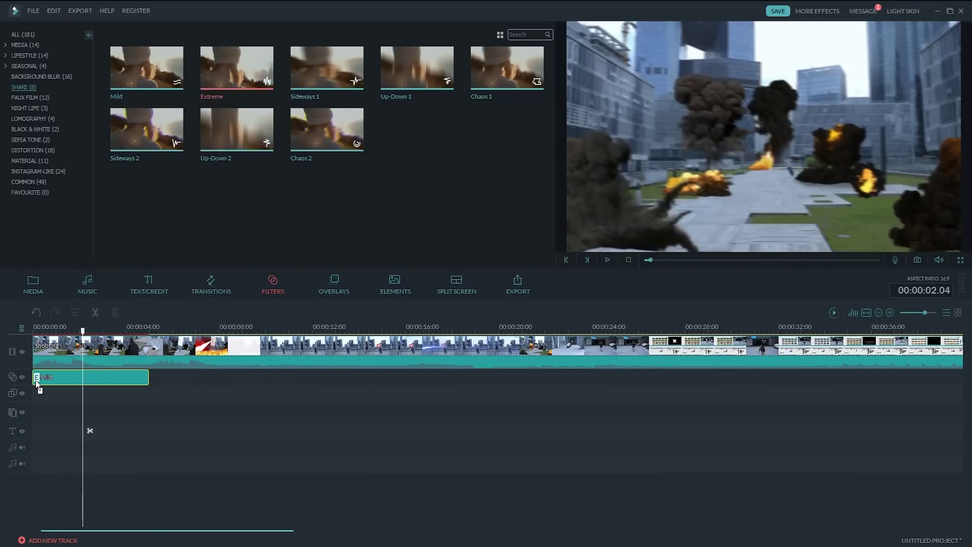
{"action": "left_click_drag", "start_coordinate": [36, 383], "coordinate": [36, 383]}
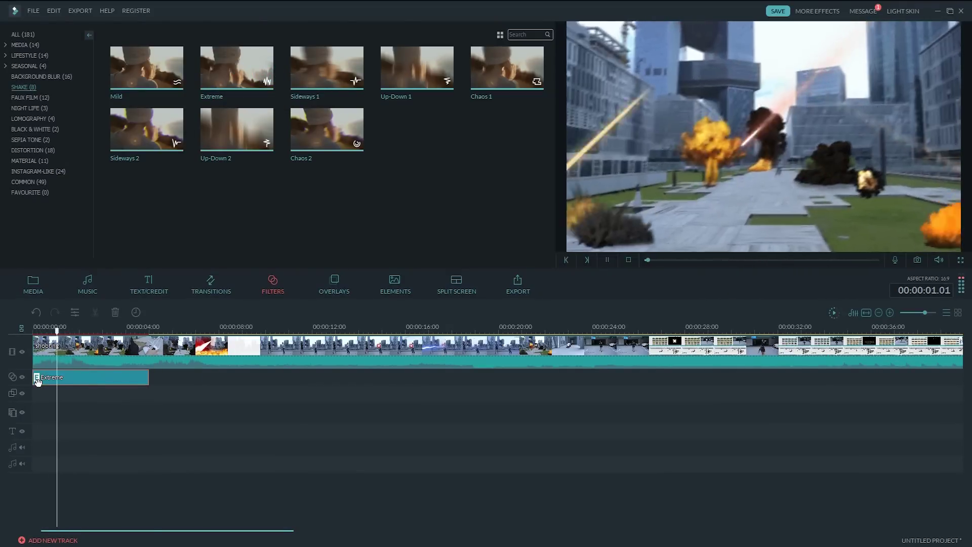
{"action": "key", "text": "space"}
{"action": "left_click_drag", "start_coordinate": [181, 302], "coordinate": [41, 377]}
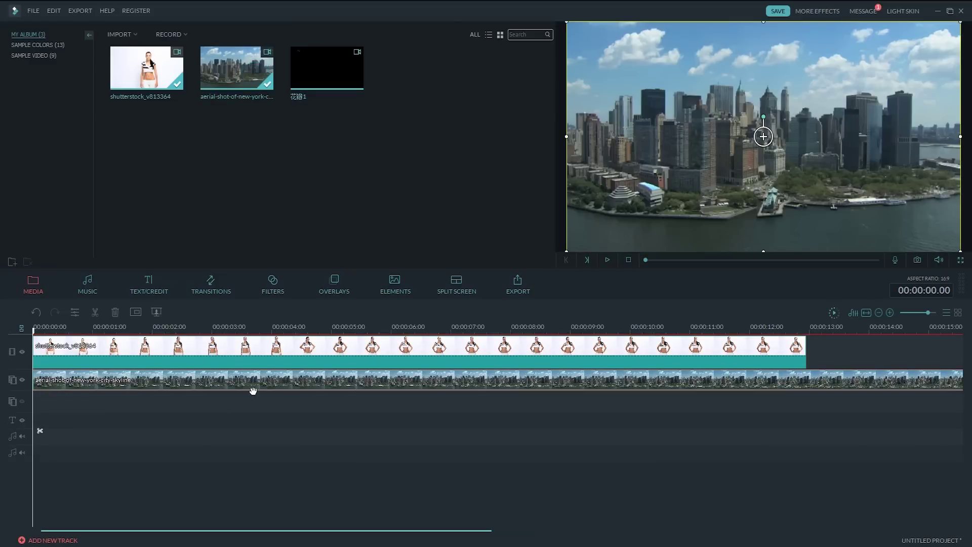
Step: Open the aerial overlay's compositing settings and try the Darken blending mode
{"action": "double_click", "coordinate": [255, 382]}
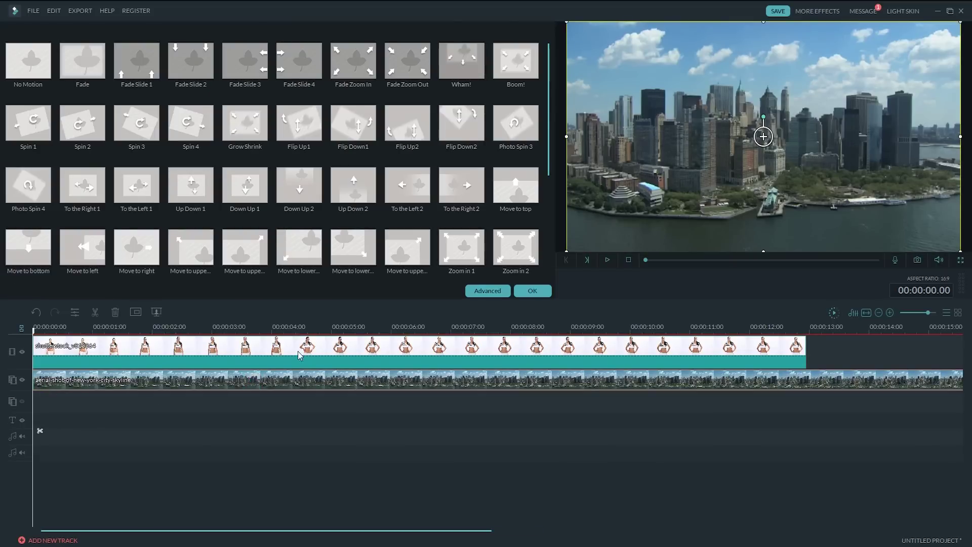
{"action": "left_click", "coordinate": [485, 290]}
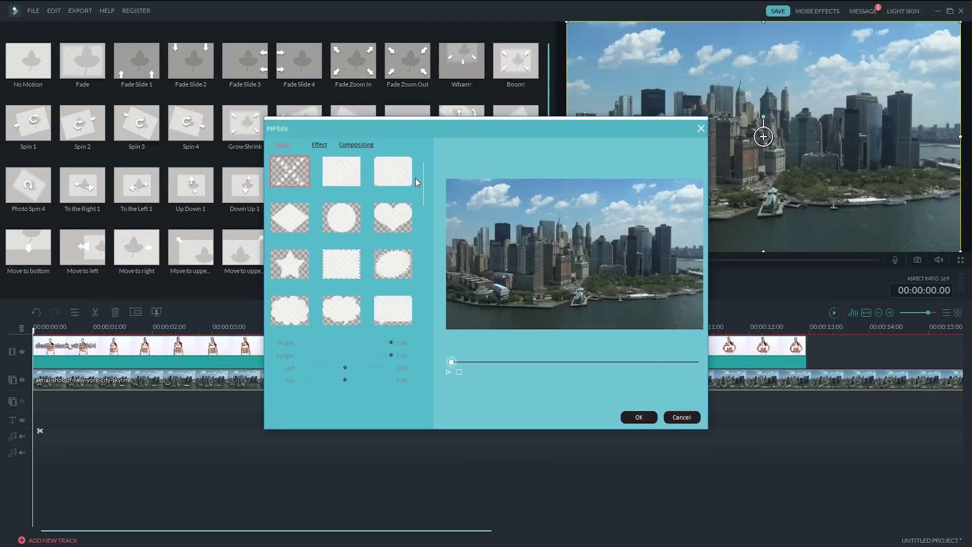
{"action": "left_click", "coordinate": [363, 146]}
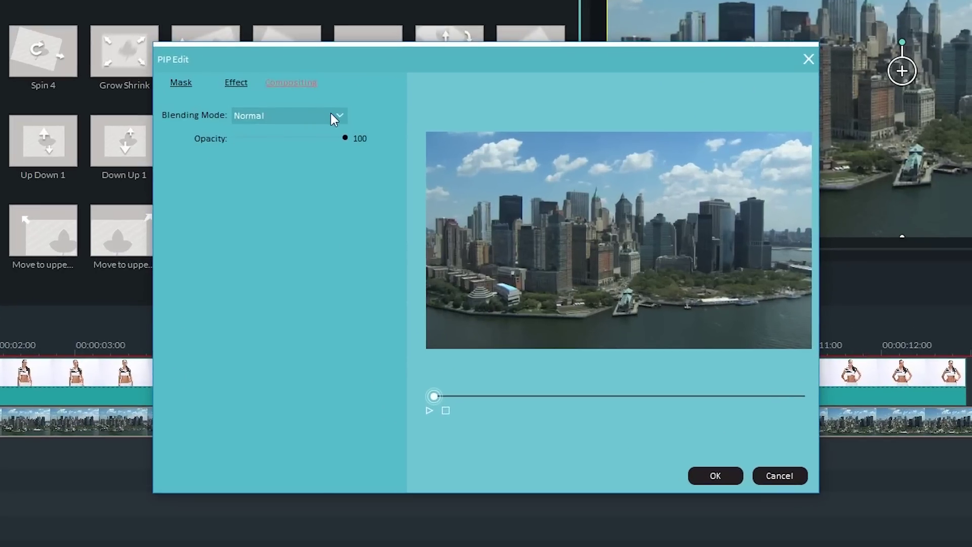
{"action": "left_click", "coordinate": [384, 165]}
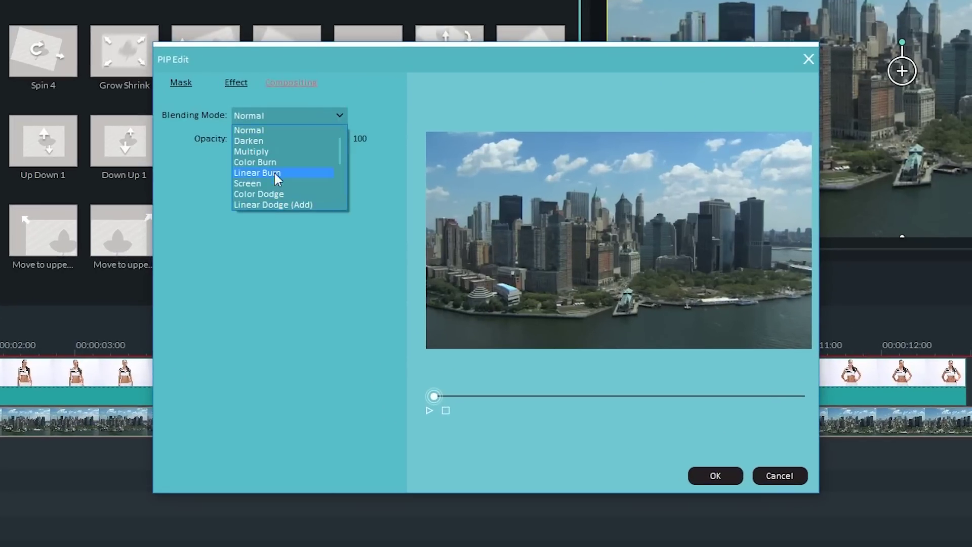
{"action": "left_click", "coordinate": [276, 141]}
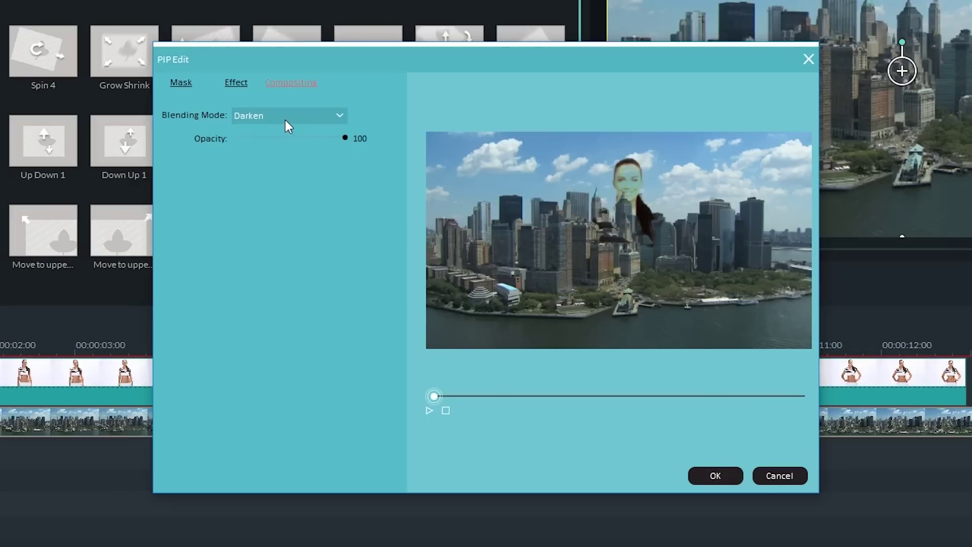
Step: Browse the remaining blending modes, apply Screen, play the blend, then preview the fire clip
{"action": "scroll", "coordinate": [285, 120], "scroll_direction": "down", "scroll_amount": 5}
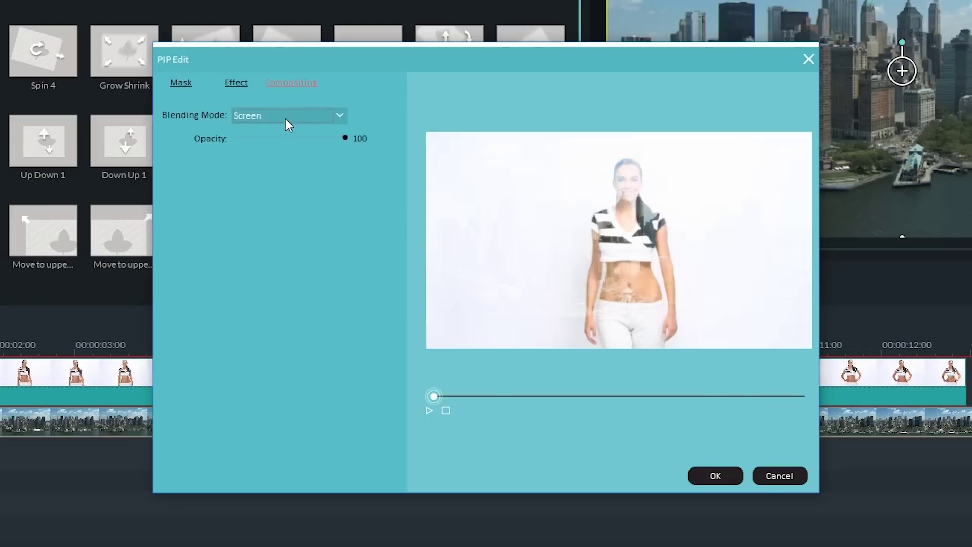
{"action": "scroll", "coordinate": [284, 117], "scroll_direction": "down", "scroll_amount": 4}
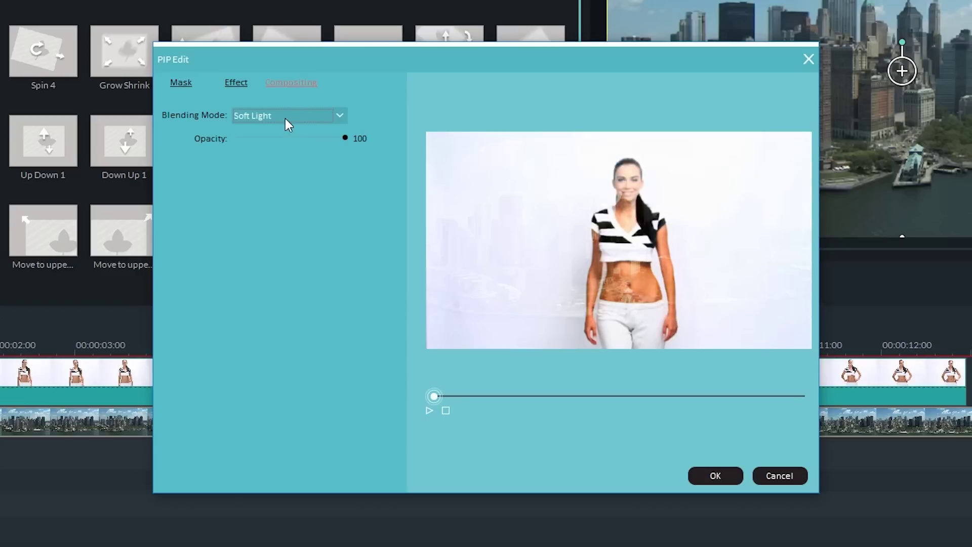
{"action": "scroll", "coordinate": [285, 117], "scroll_direction": "down", "scroll_amount": 7}
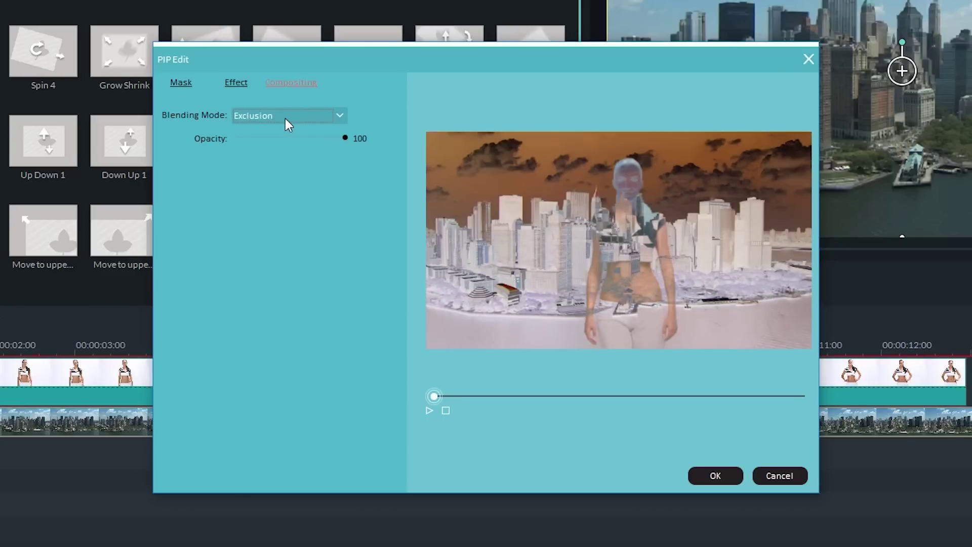
{"action": "scroll", "coordinate": [284, 117], "scroll_direction": "up", "scroll_amount": 5}
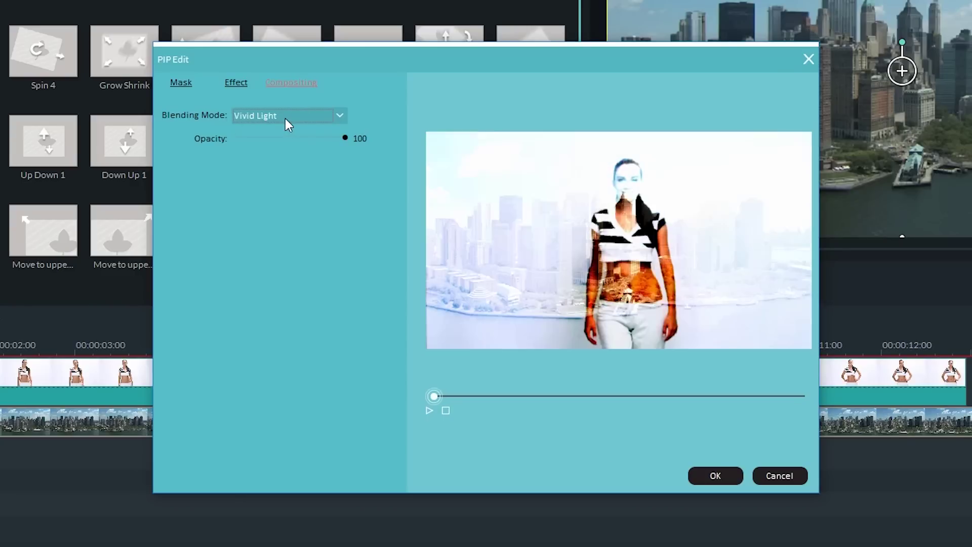
{"action": "scroll", "coordinate": [285, 117], "scroll_direction": "up", "scroll_amount": 3}
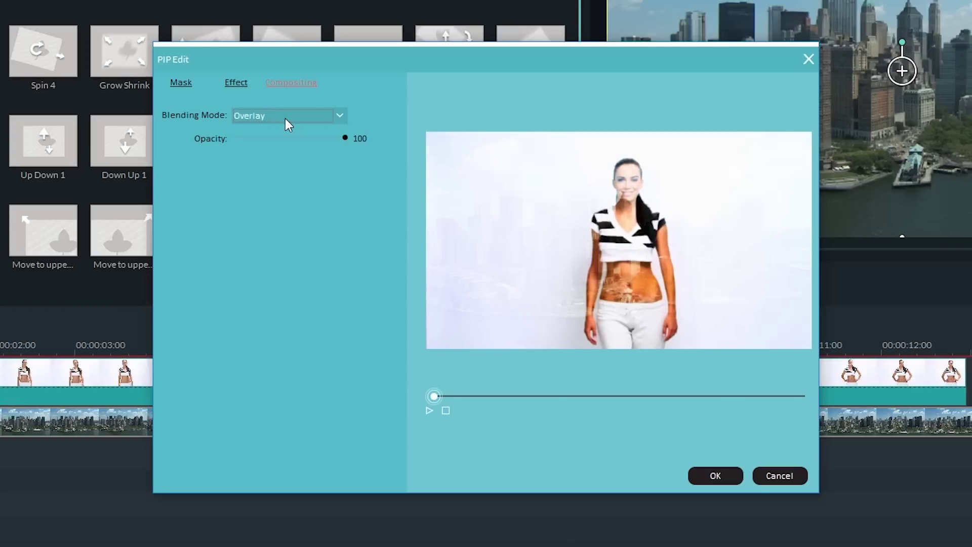
{"action": "scroll", "coordinate": [285, 117], "scroll_direction": "up", "scroll_amount": 3}
{"action": "scroll", "coordinate": [284, 118], "scroll_direction": "up", "scroll_amount": 2}
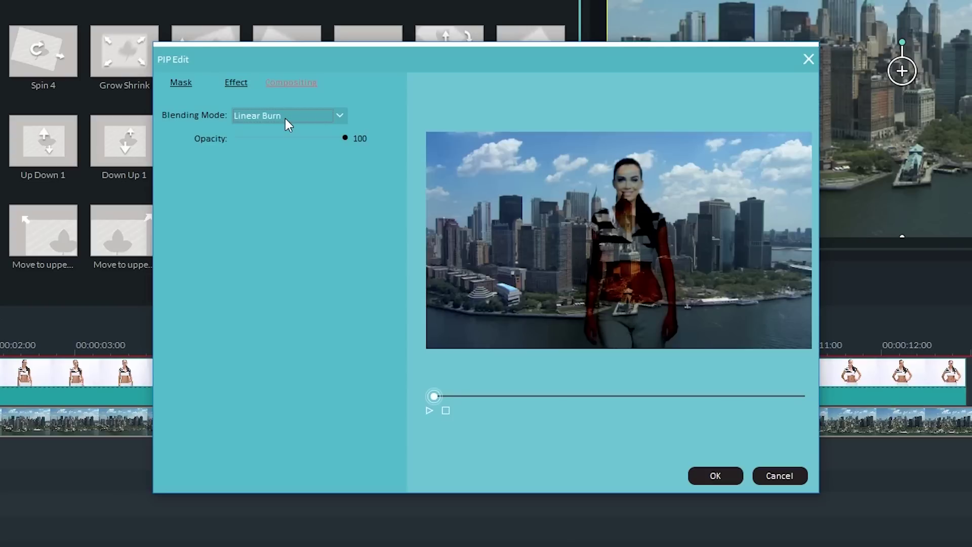
{"action": "scroll", "coordinate": [285, 117], "scroll_direction": "down", "scroll_amount": 2}
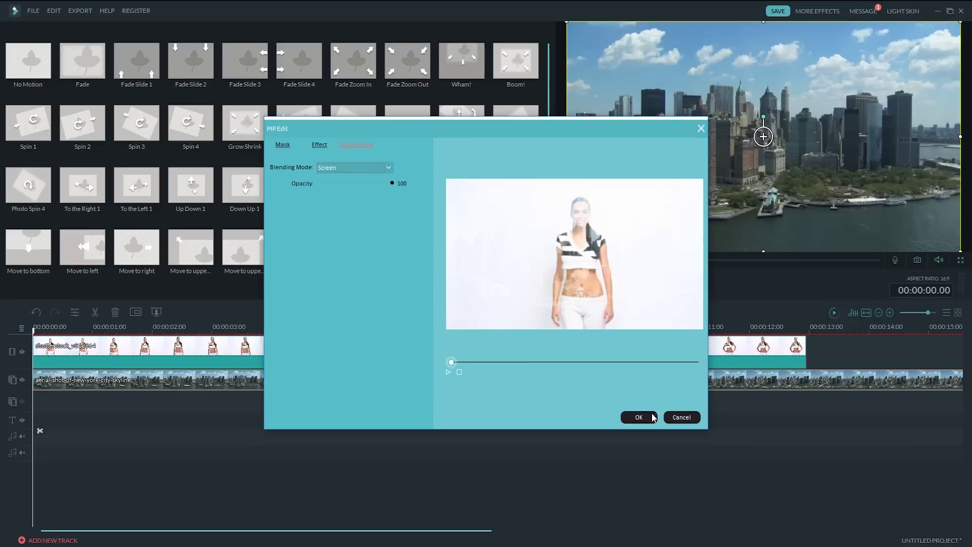
{"action": "left_click", "coordinate": [653, 416]}
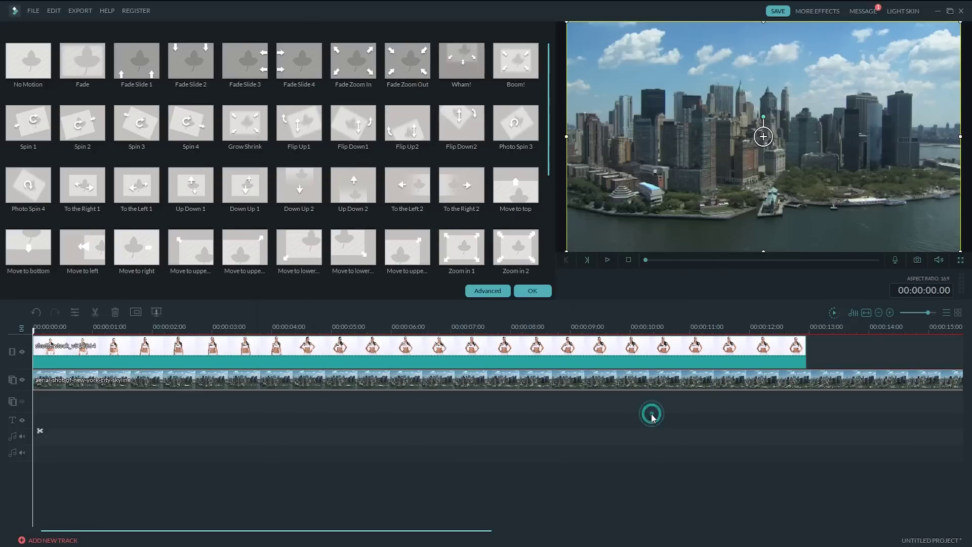
{"action": "key", "text": "space"}
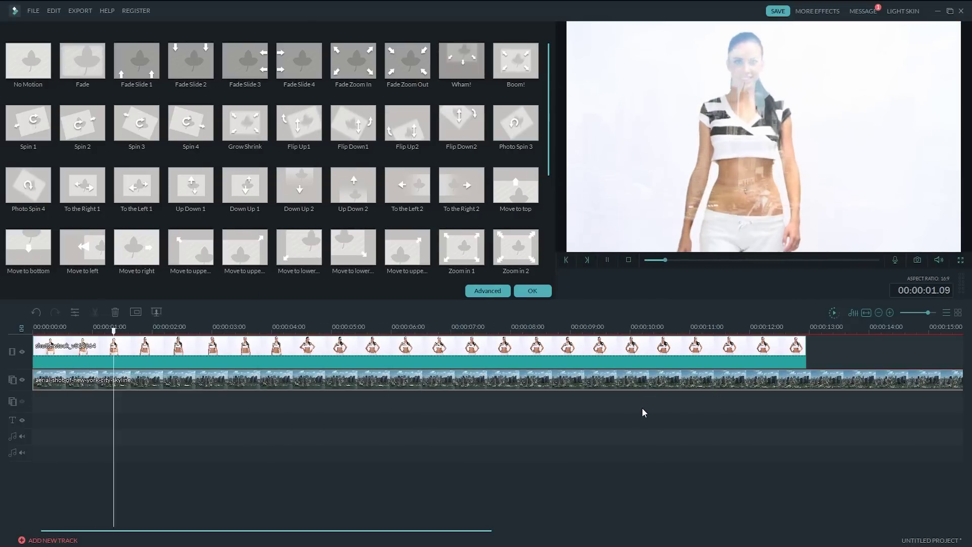
{"action": "double_click", "coordinate": [160, 81]}
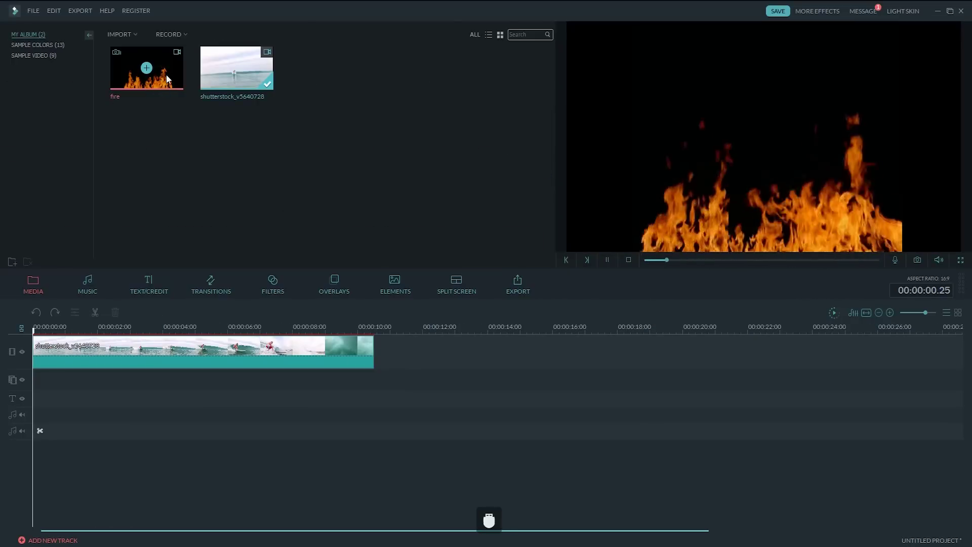
Step: Put the fire clip on the overlay track and stretch it to fill the frame
{"action": "left_click_drag", "start_coordinate": [166, 79], "coordinate": [35, 384]}
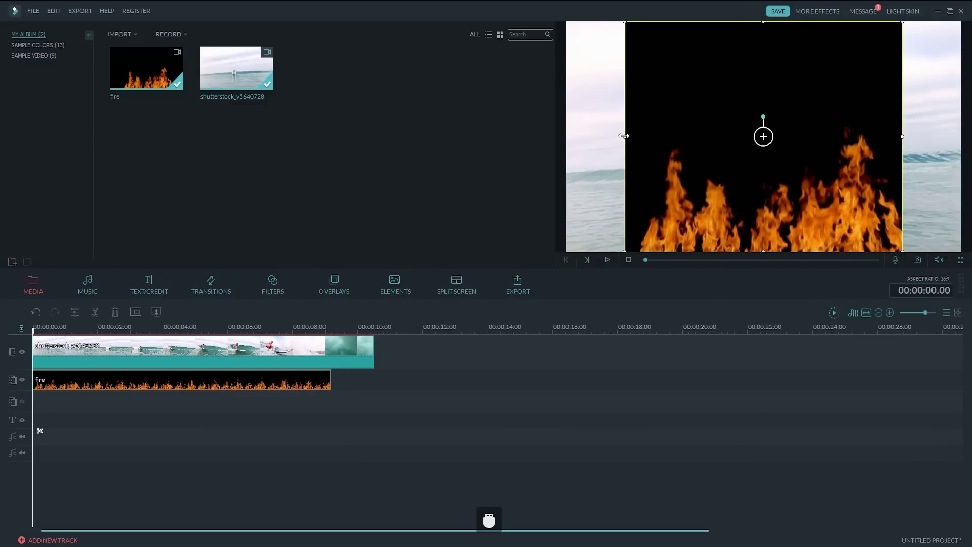
{"action": "left_click_drag", "start_coordinate": [624, 136], "coordinate": [556, 135]}
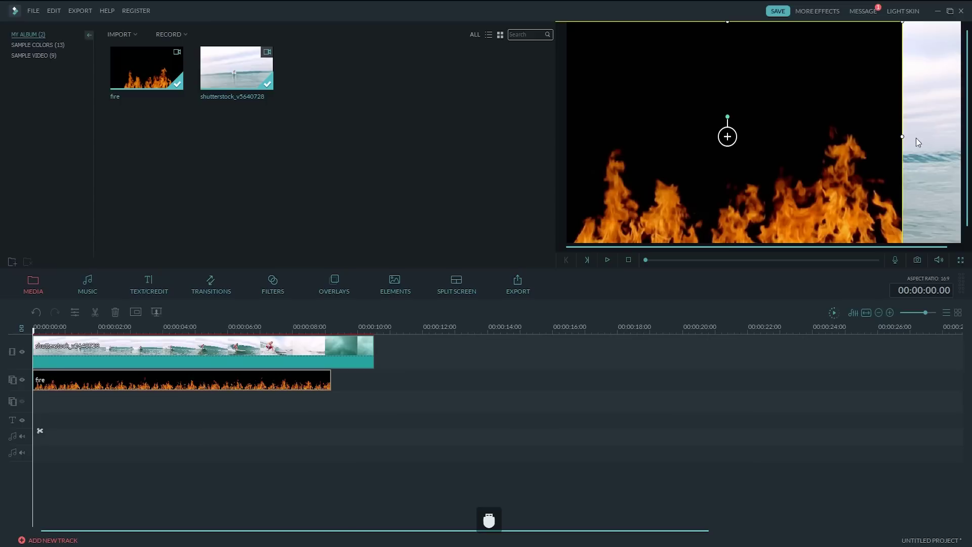
{"action": "left_click_drag", "start_coordinate": [902, 137], "coordinate": [964, 136]}
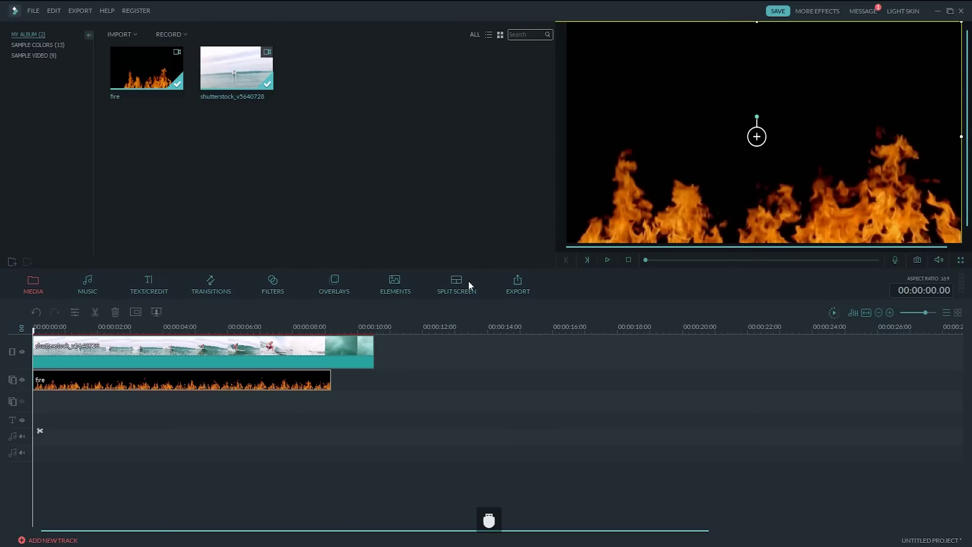
Step: Set the fire overlay's compositing blending mode to Screen and confirm
{"action": "double_click", "coordinate": [238, 384]}
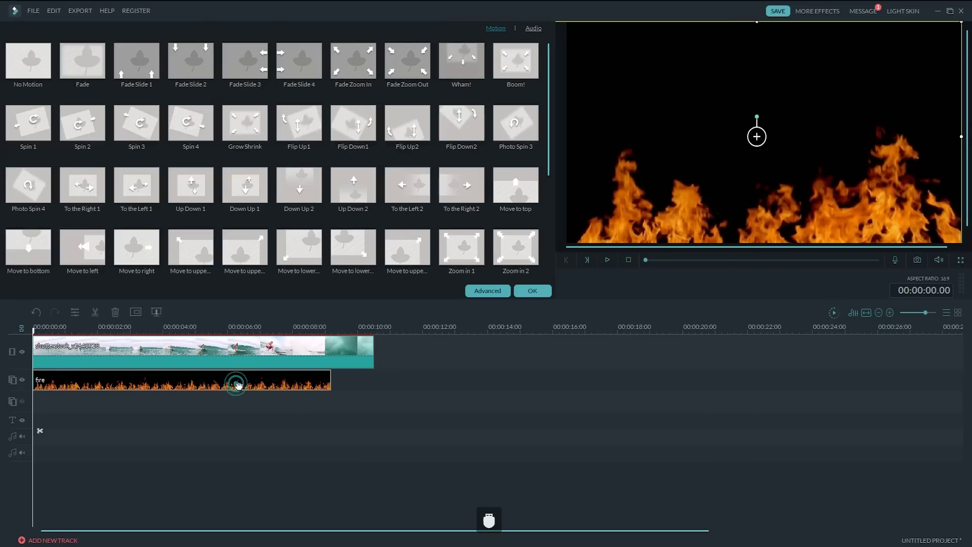
{"action": "left_click", "coordinate": [488, 296]}
{"action": "left_click", "coordinate": [364, 145]}
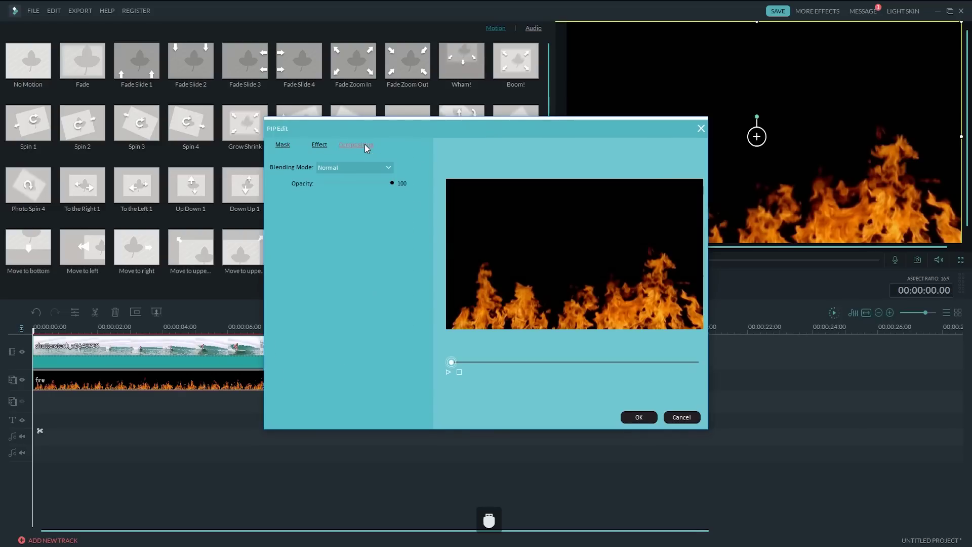
{"action": "left_click", "coordinate": [387, 167]}
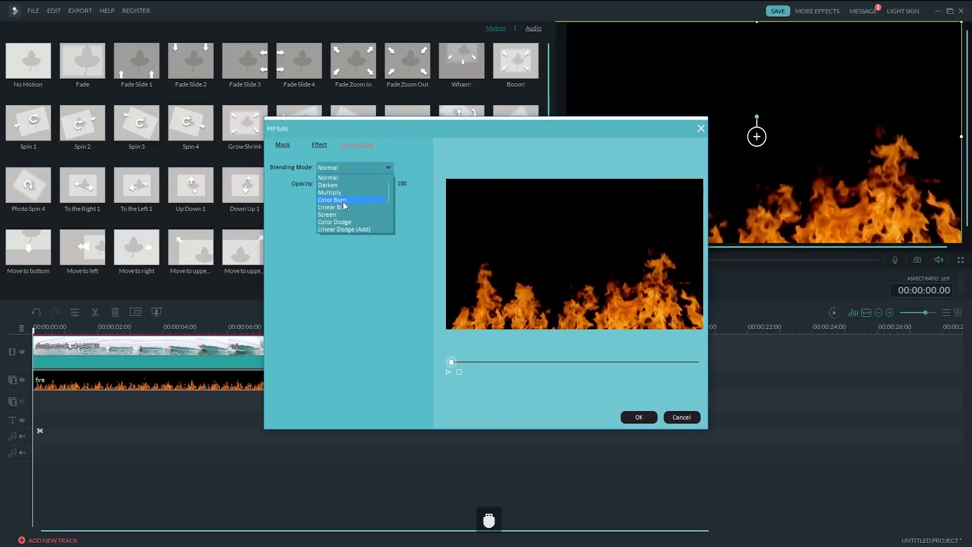
{"action": "left_click", "coordinate": [338, 214]}
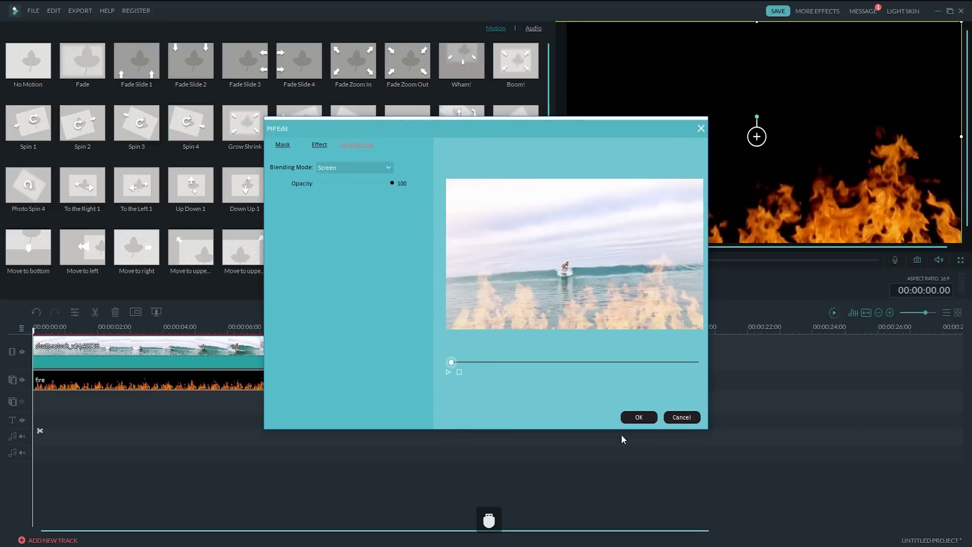
{"action": "left_click", "coordinate": [638, 417]}
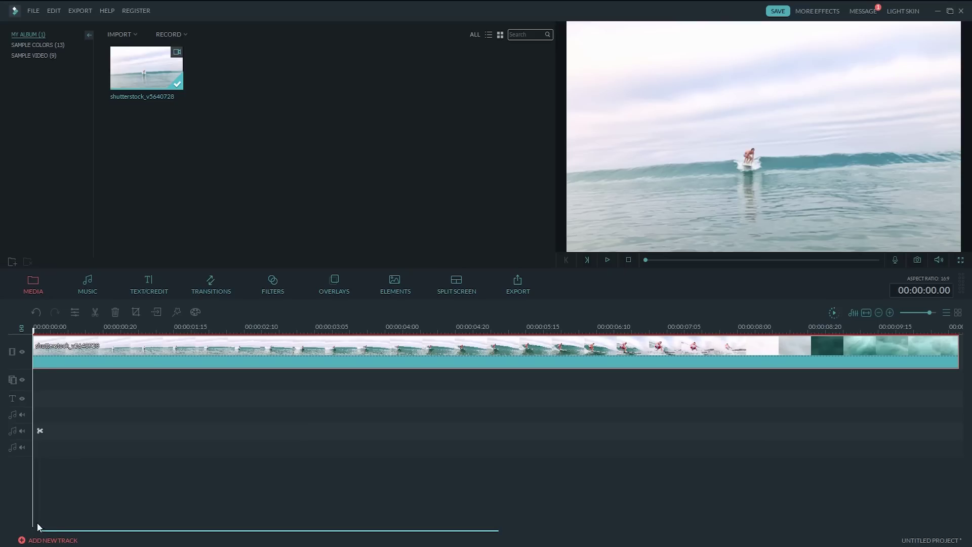
Step: Use the Track Manager to set 5 text tracks and 10 music tracks
{"action": "left_click", "coordinate": [21, 540]}
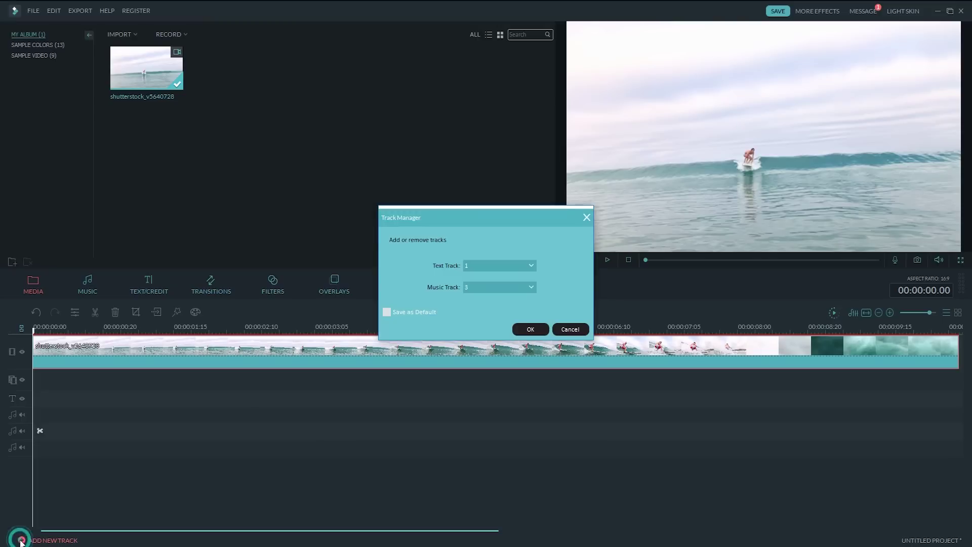
{"action": "left_click", "coordinate": [568, 250]}
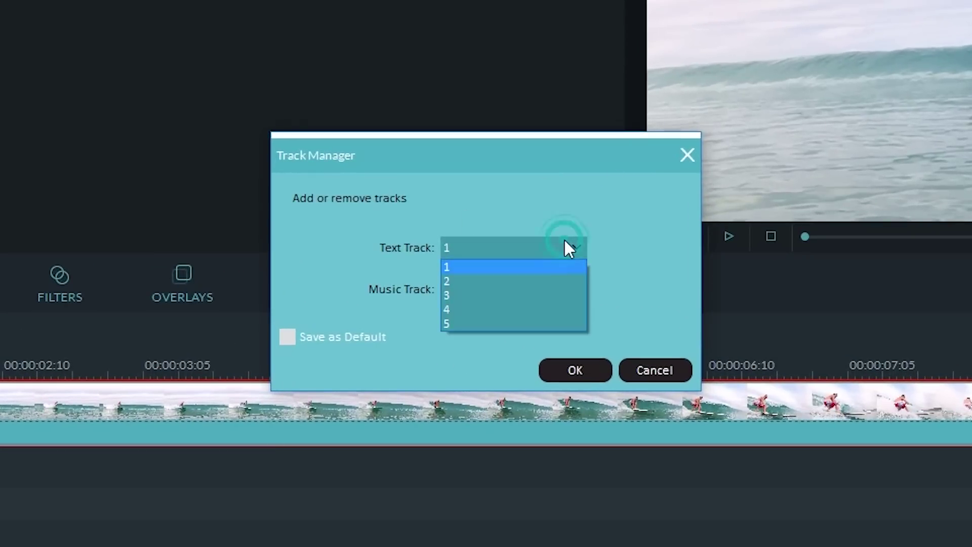
{"action": "left_click", "coordinate": [469, 325]}
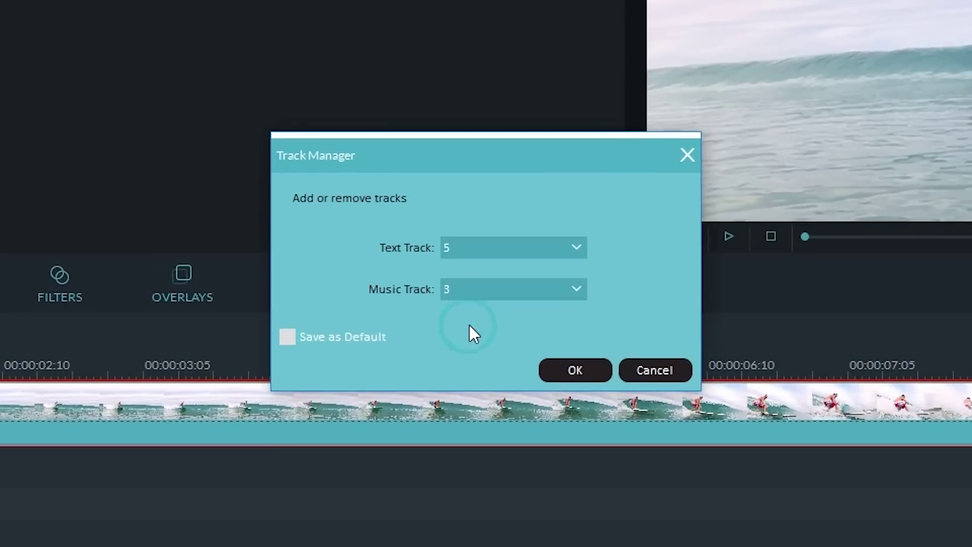
{"action": "left_click", "coordinate": [564, 284]}
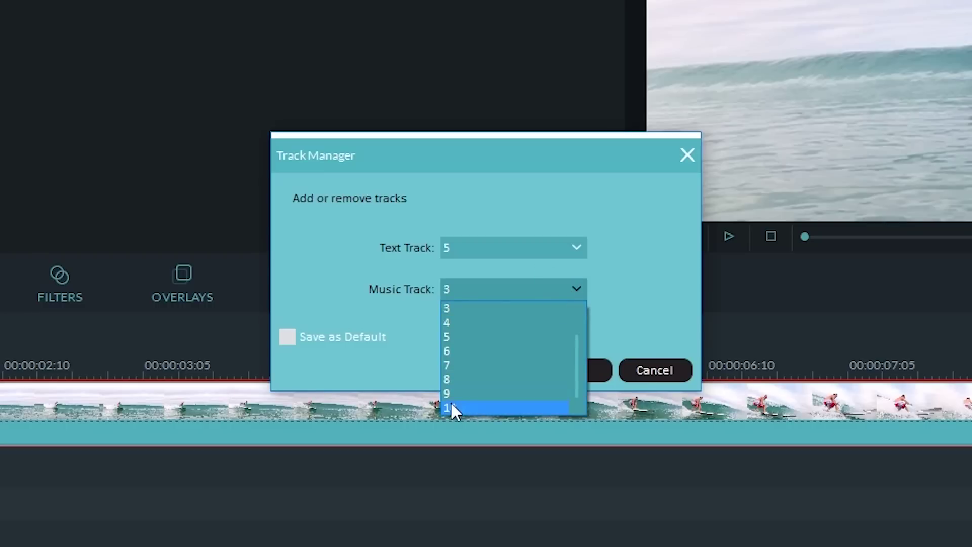
{"action": "left_click", "coordinate": [476, 403]}
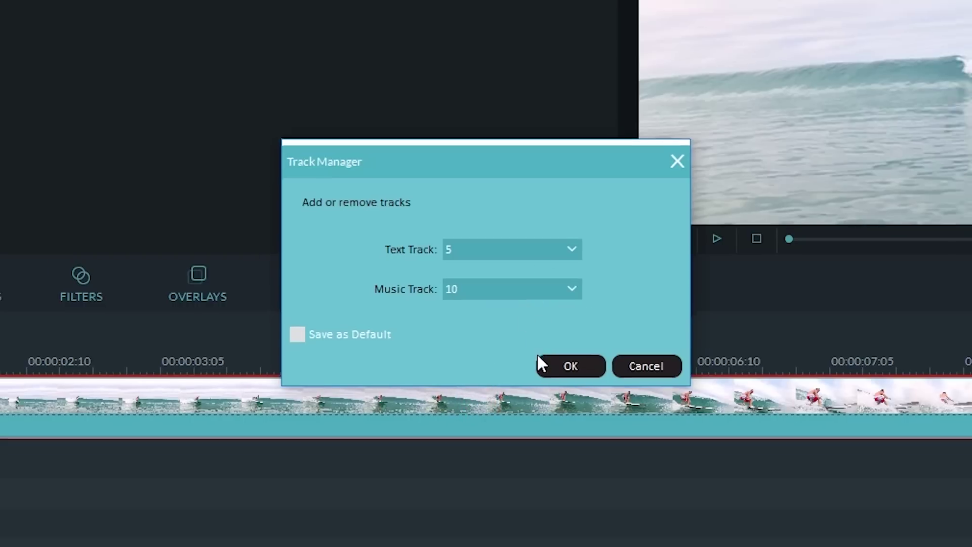
{"action": "left_click", "coordinate": [549, 369]}
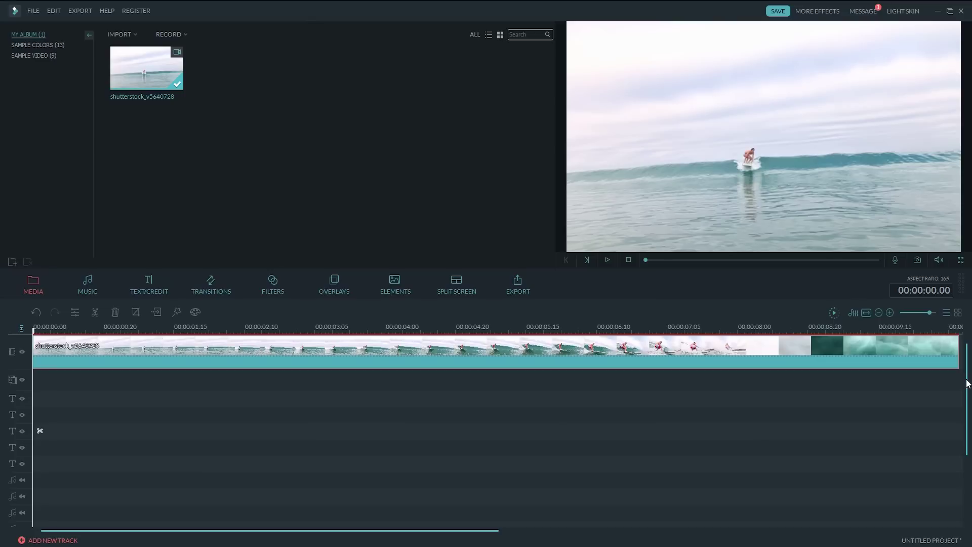
{"action": "mouse_move", "coordinate": [967, 383]}
{"action": "left_mouse_down"}
{"action": "mouse_move", "coordinate": [955, 458]}
{"action": "mouse_move", "coordinate": [968, 369]}
{"action": "left_mouse_up"}
Step: Split the surf clip with the playhead scissors at 00:00:03.06 and again at 00:00:04.19
{"action": "left_click_drag", "start_coordinate": [36, 334], "coordinate": [318, 330]}
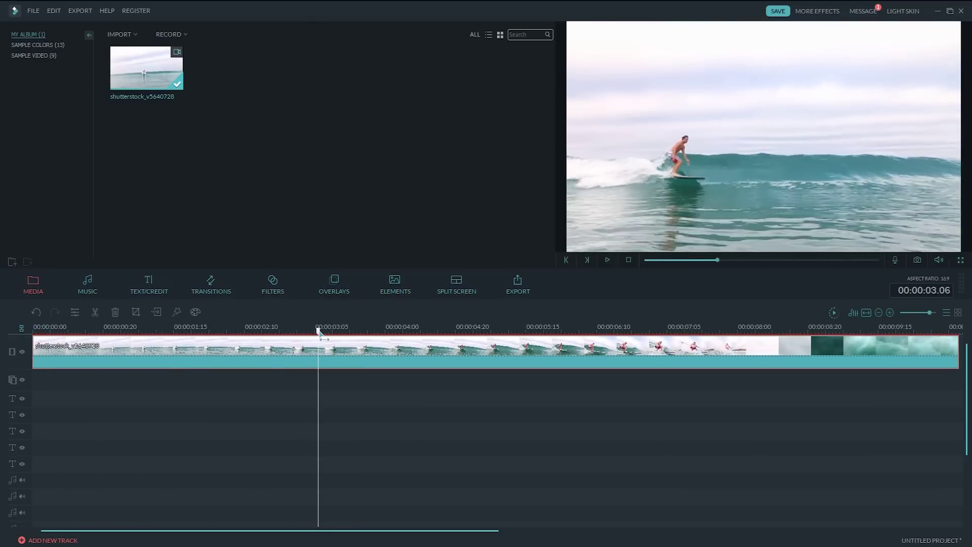
{"action": "left_click", "coordinate": [326, 431]}
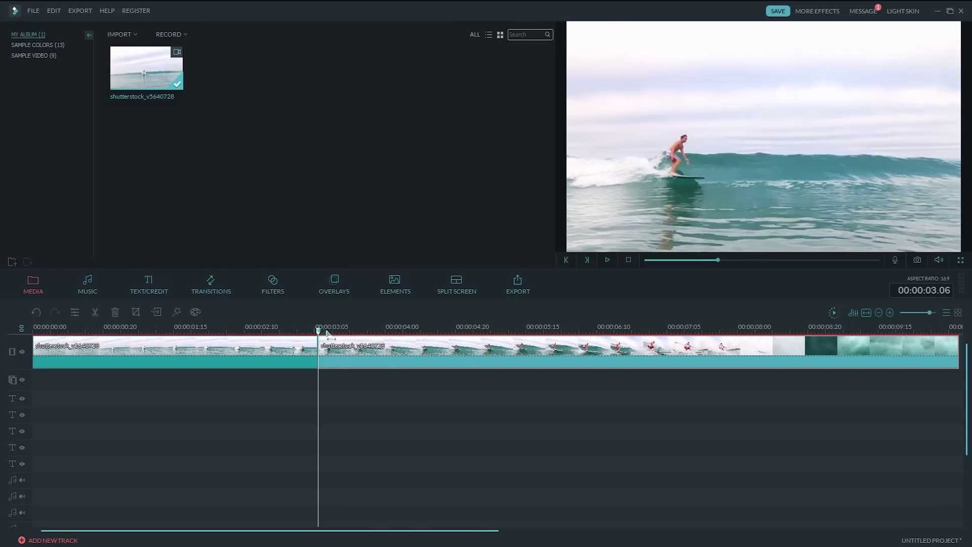
{"action": "left_click_drag", "start_coordinate": [326, 332], "coordinate": [457, 340]}
{"action": "left_click", "coordinate": [460, 431]}
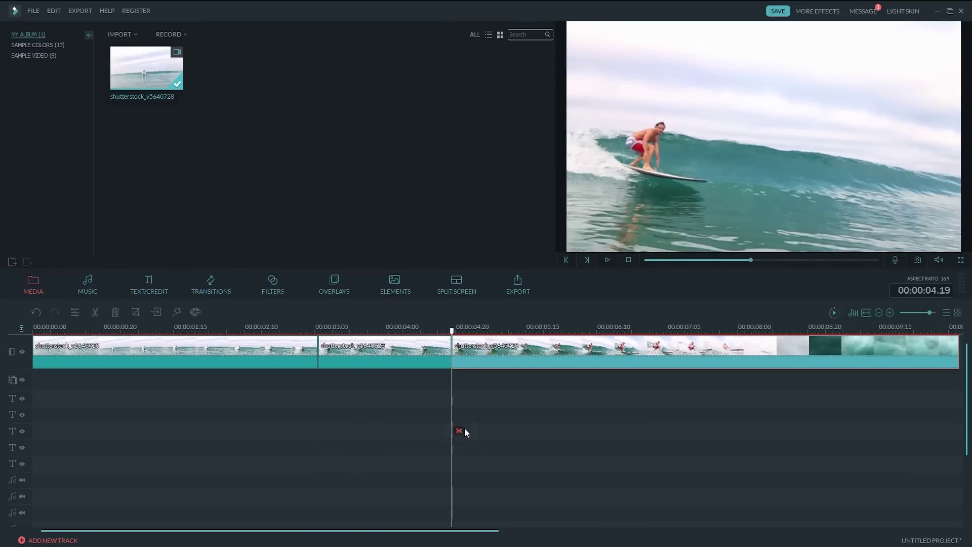